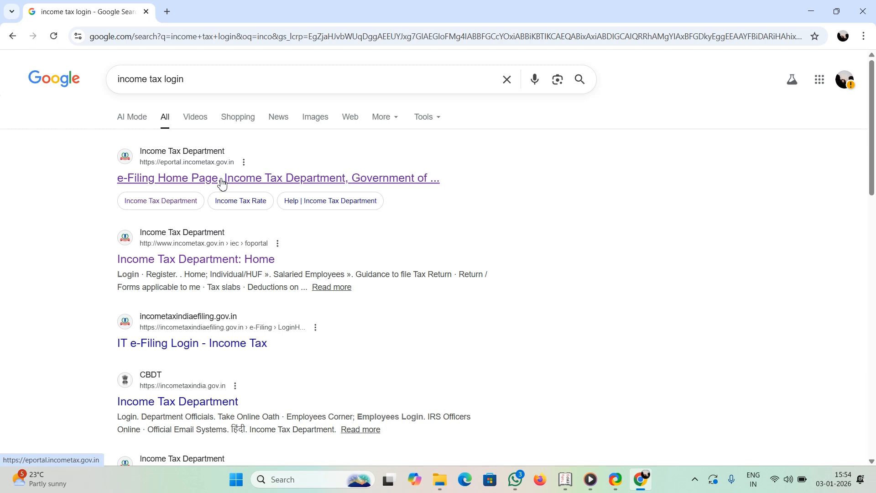
Open the 'e-Filing Home Page, Income Tax Department' result from the 'income tax login' search
click(222, 183)
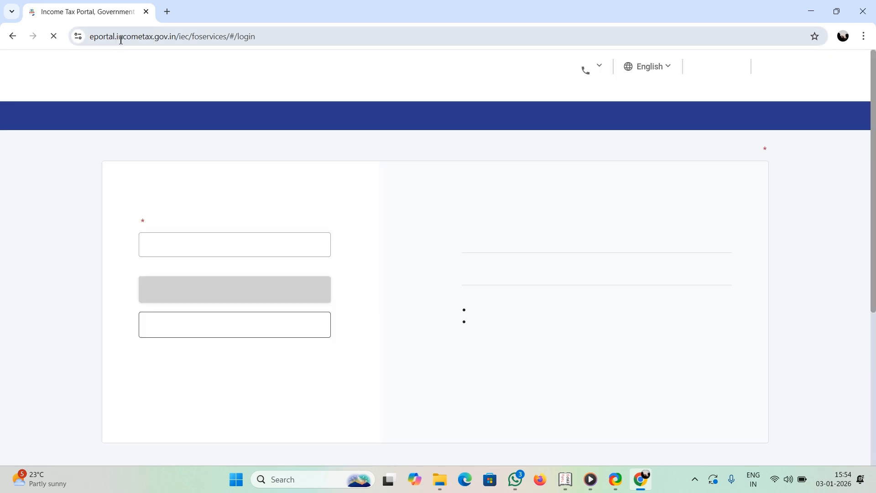
Enter the account's user ID and continue to the password step
drag(115, 38, 184, 39)
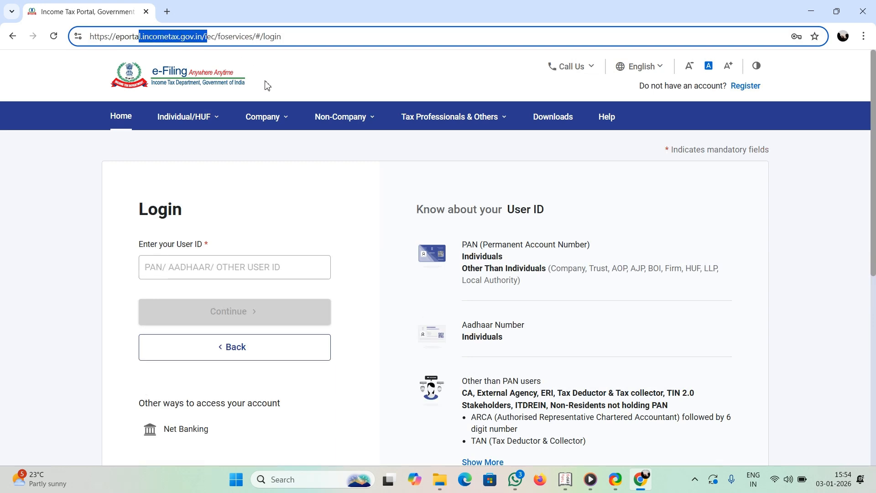
click(306, 187)
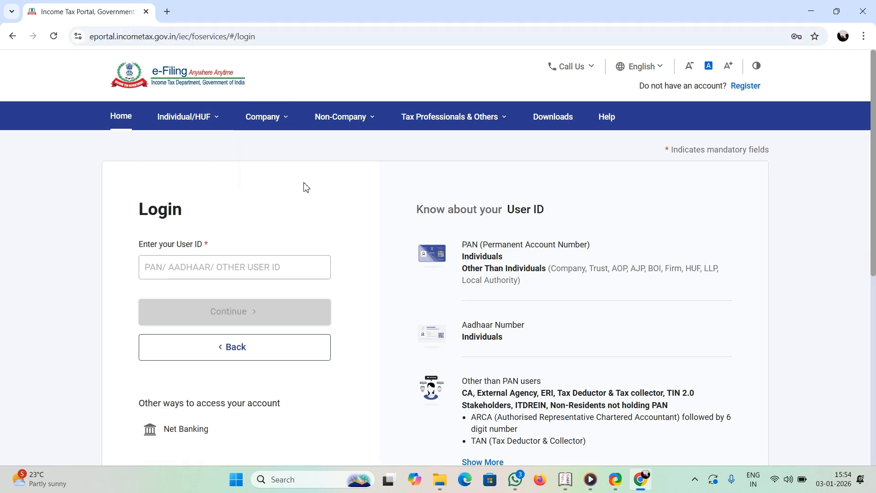
click(234, 267)
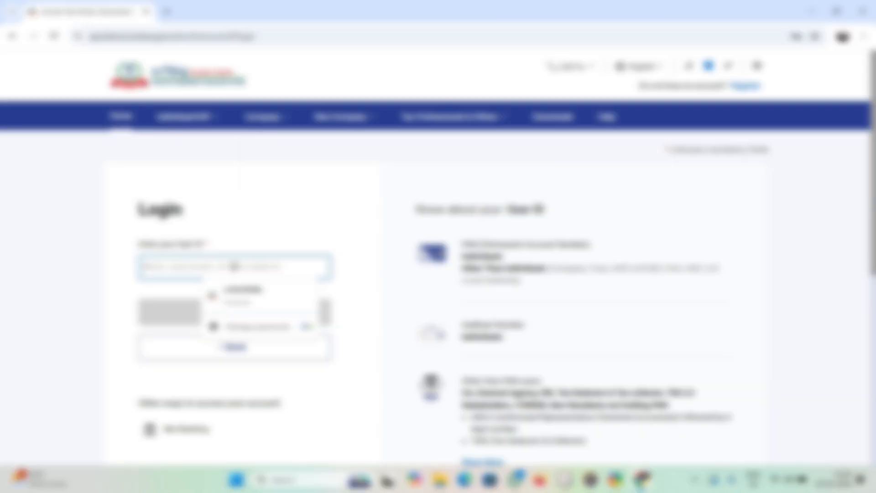
click(291, 242)
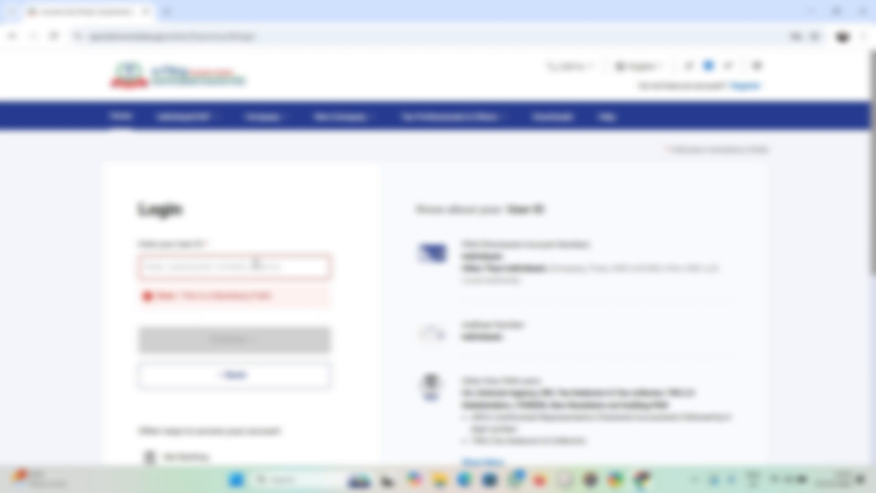
key(alt+Tab)
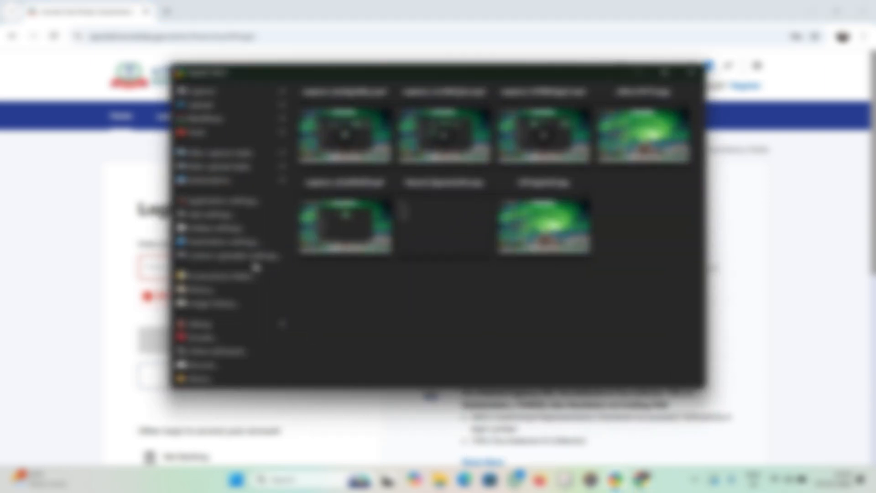
key(alt+Tab)
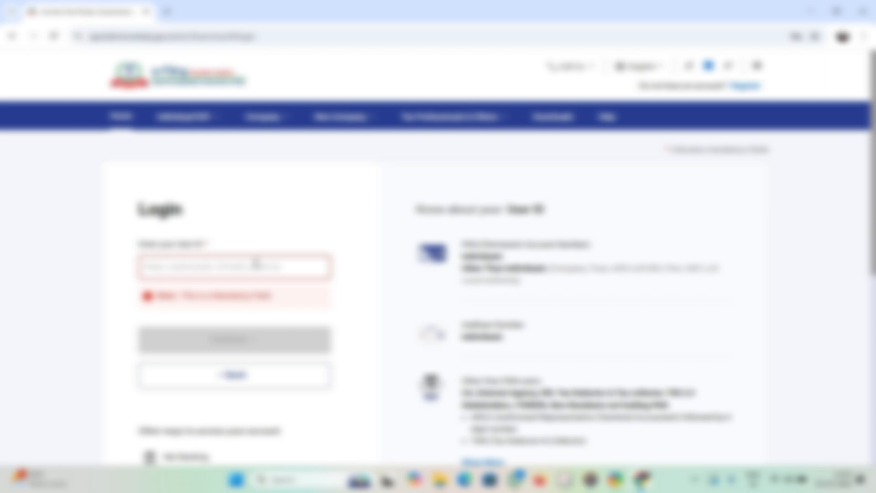
click(257, 264)
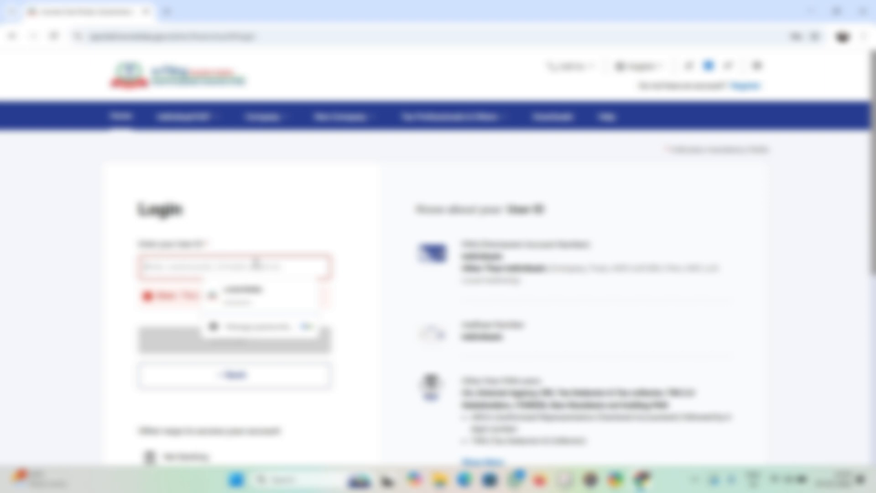
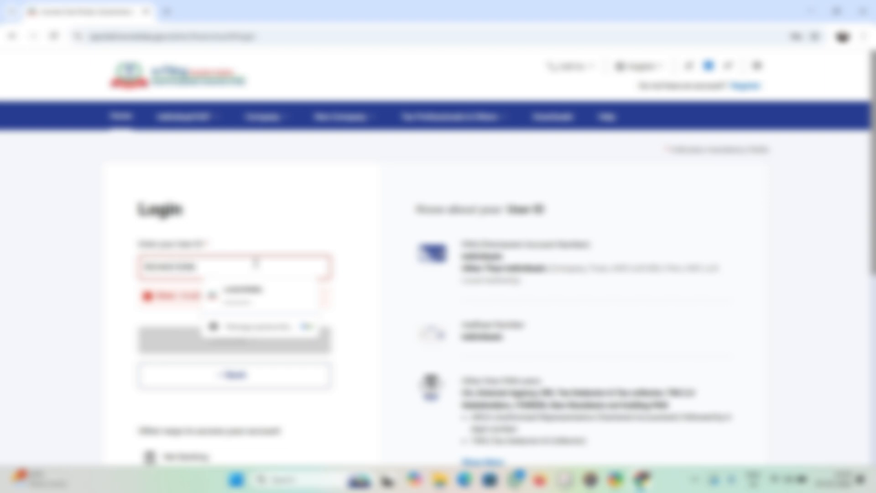
click(256, 264)
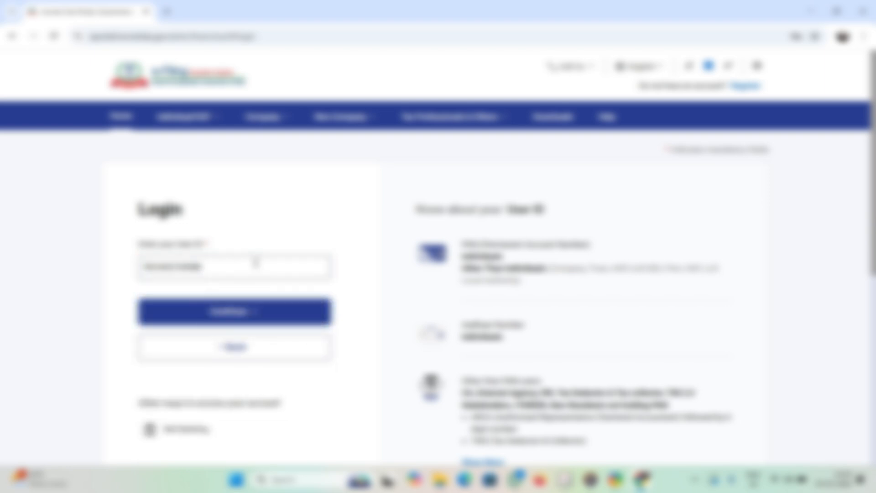
click(248, 320)
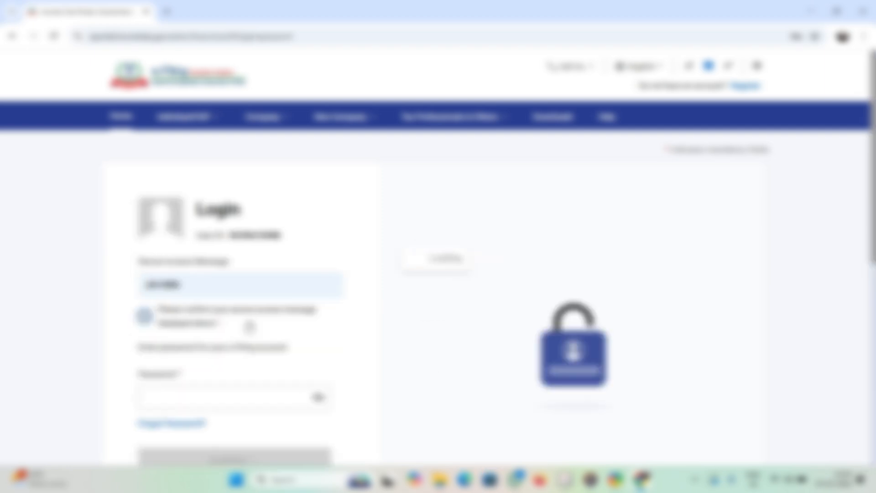
Confirm the secure access message, enter the account password and log in
click(249, 326)
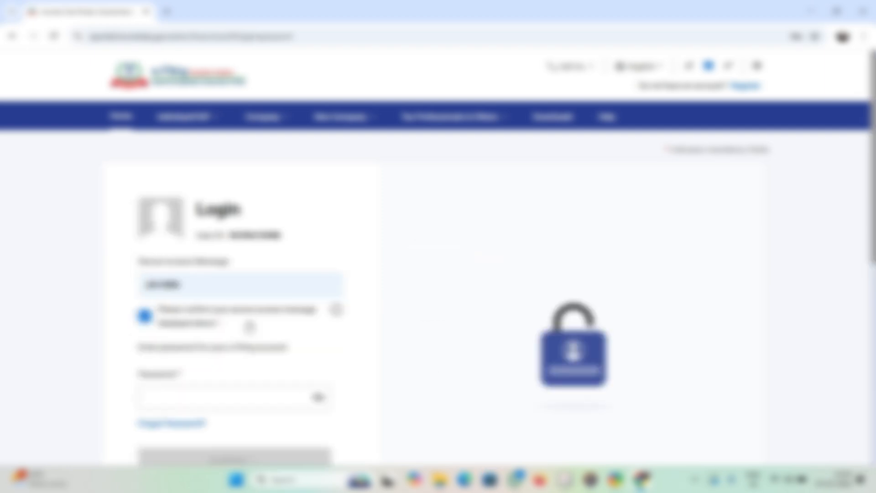
click(210, 394)
click(209, 394)
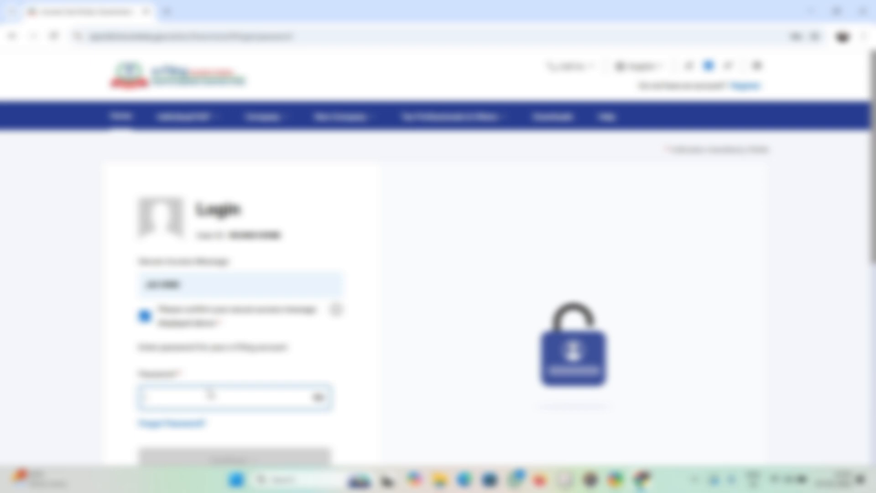
text(••)
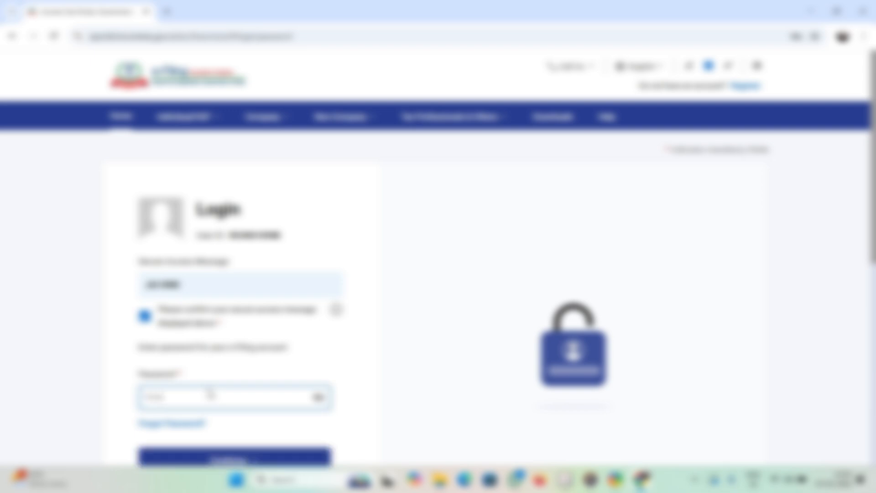
text(••)
click(238, 455)
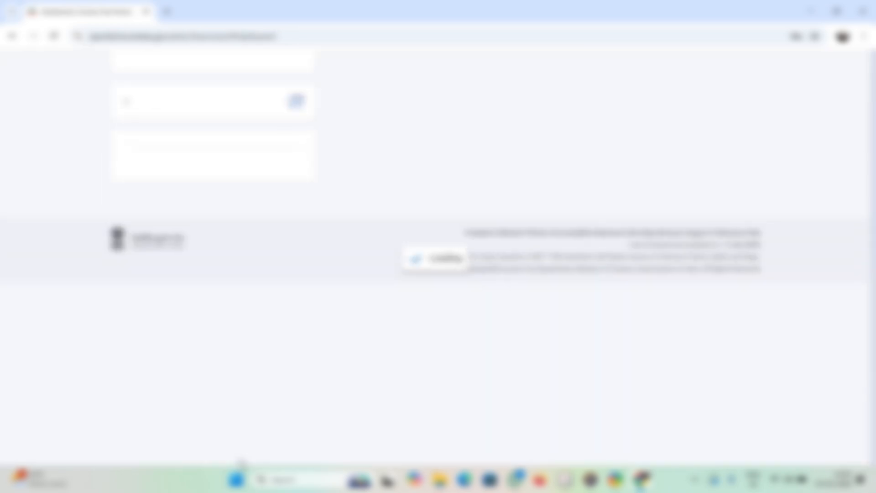
Go to e-Pay Tax from the e-File menu and start a New Payment
scroll(242, 462, up, 3)
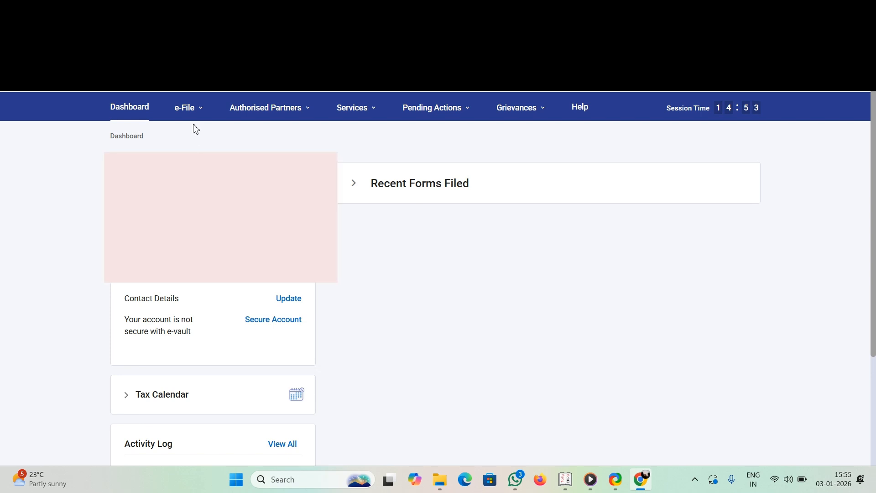
click(190, 111)
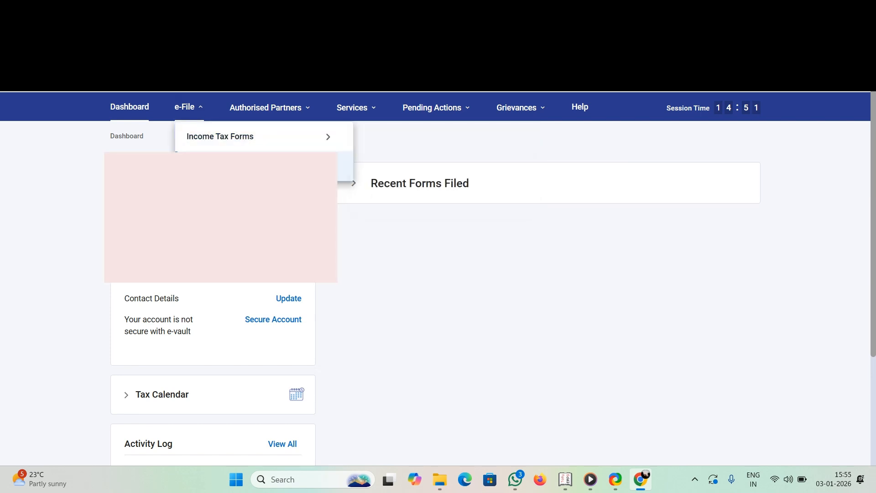
click(211, 175)
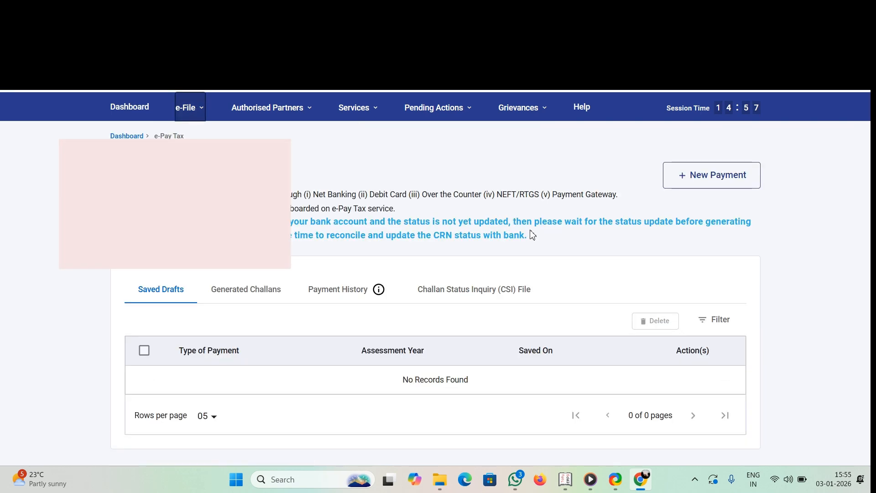
scroll(532, 235, down, 1)
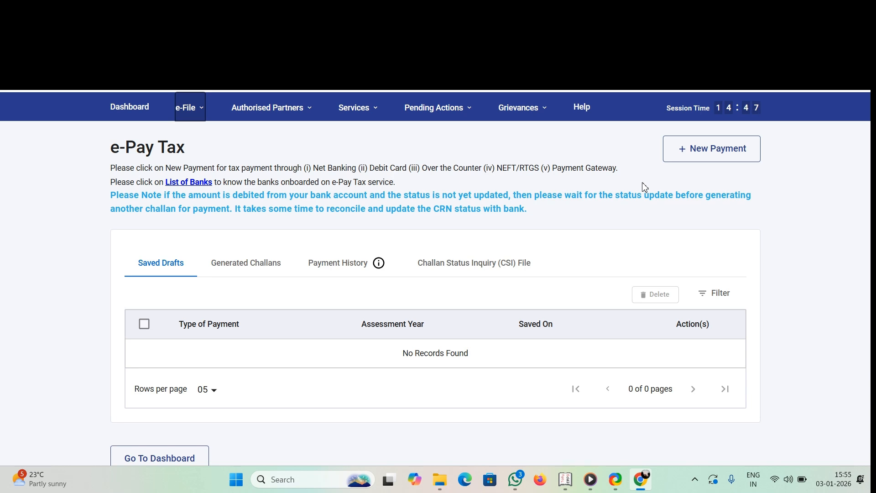
click(757, 211)
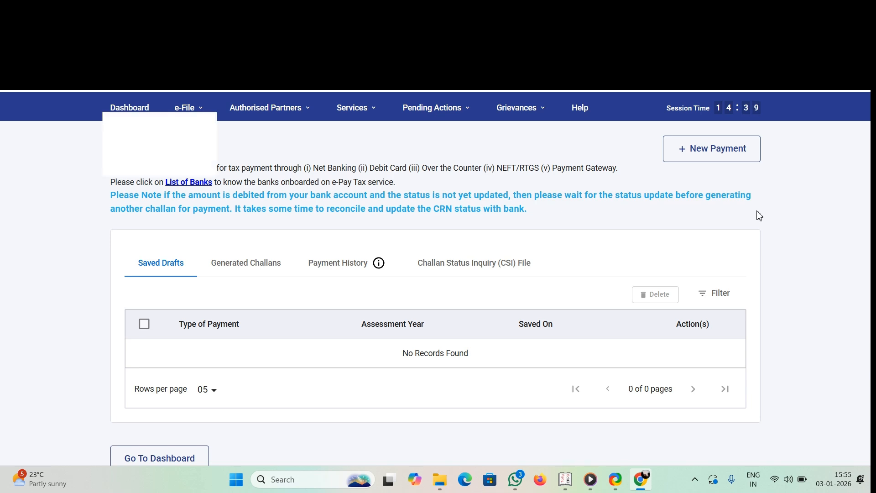
click(726, 158)
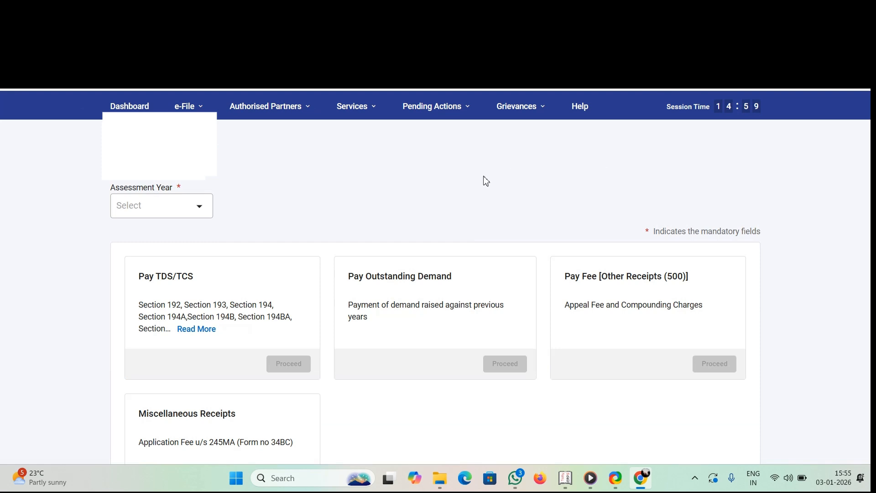
Choose assessment year 2026-27 and proceed with the Pay TDS/TCS category
click(183, 211)
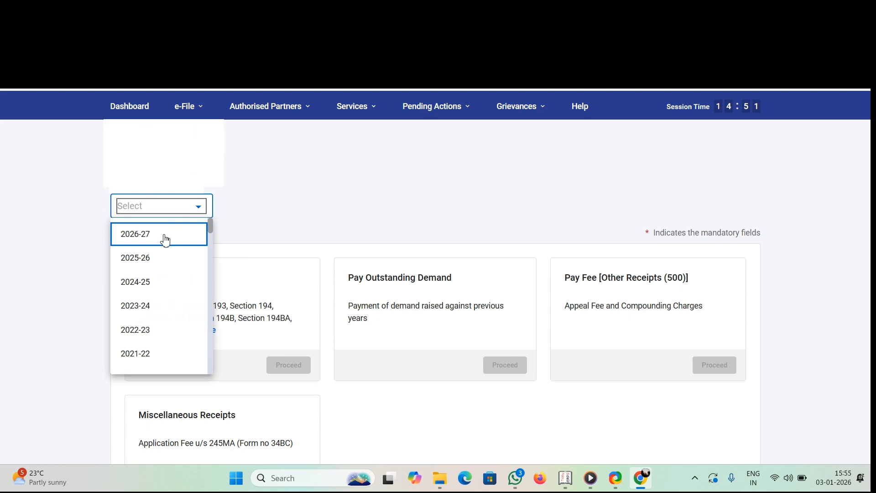
click(165, 237)
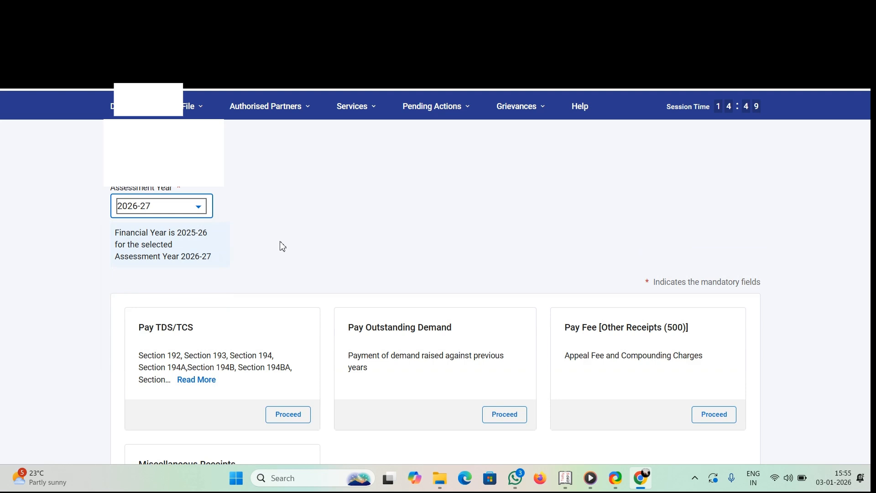
scroll(282, 246, down, 2)
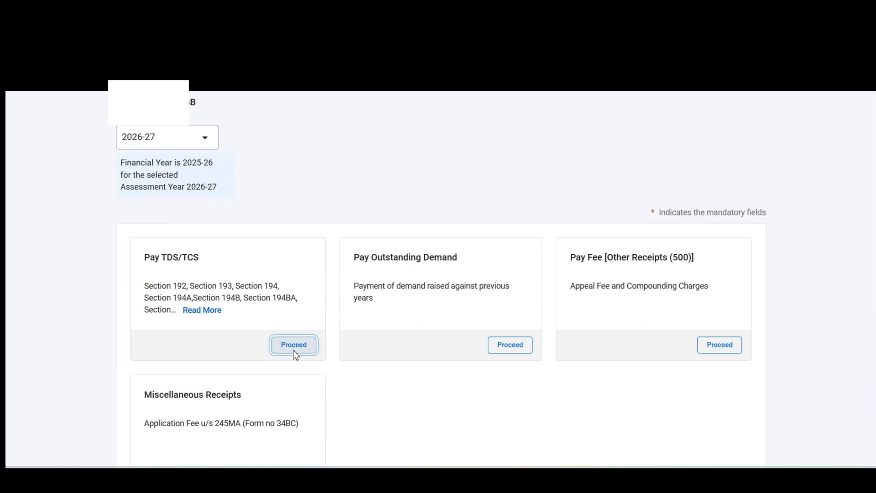
click(293, 346)
Search 'rent', pick Rent (section 194I, code 94I) and continue to tax break-up
scroll(404, 319, down, 2)
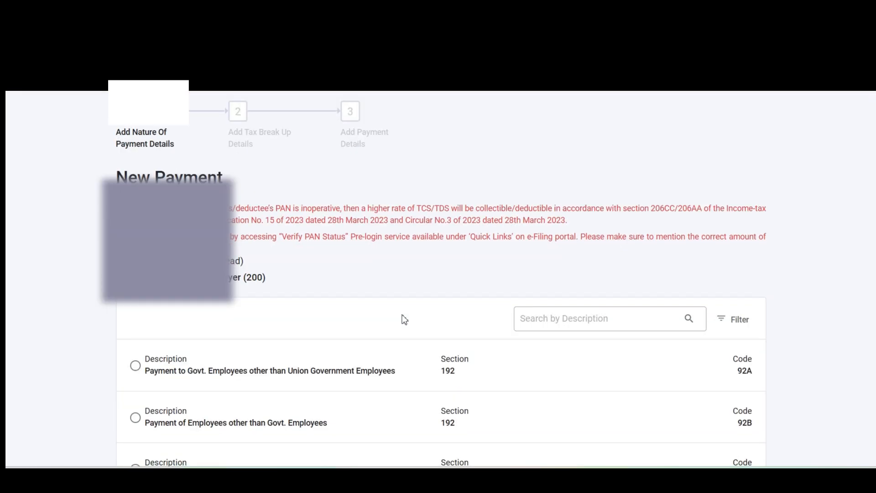
click(547, 300)
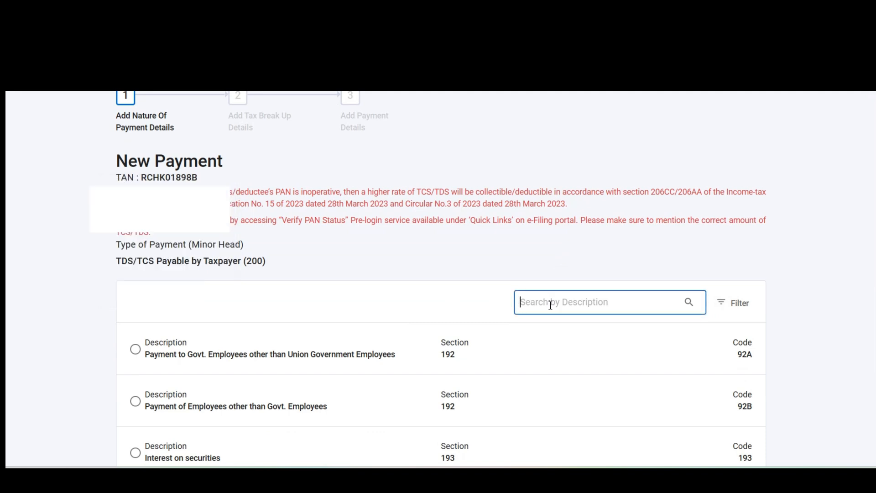
scroll(550, 305, up, 1)
scroll(550, 305, down, 1)
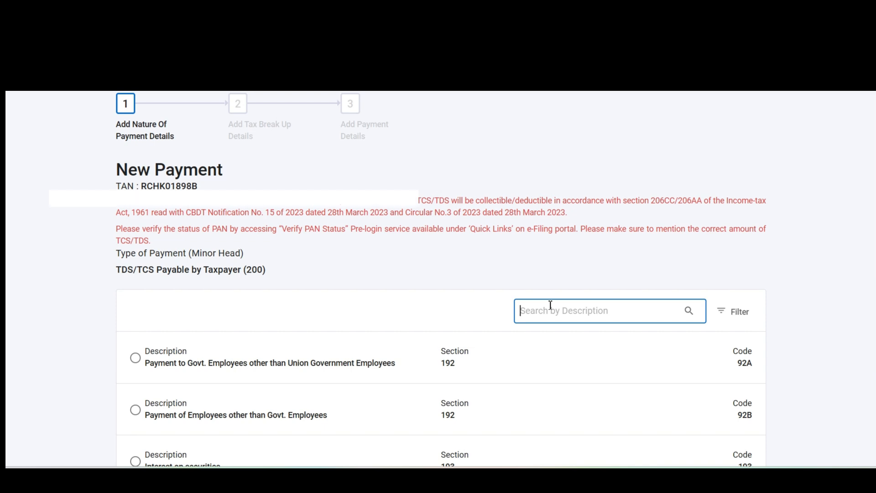
text(rent)
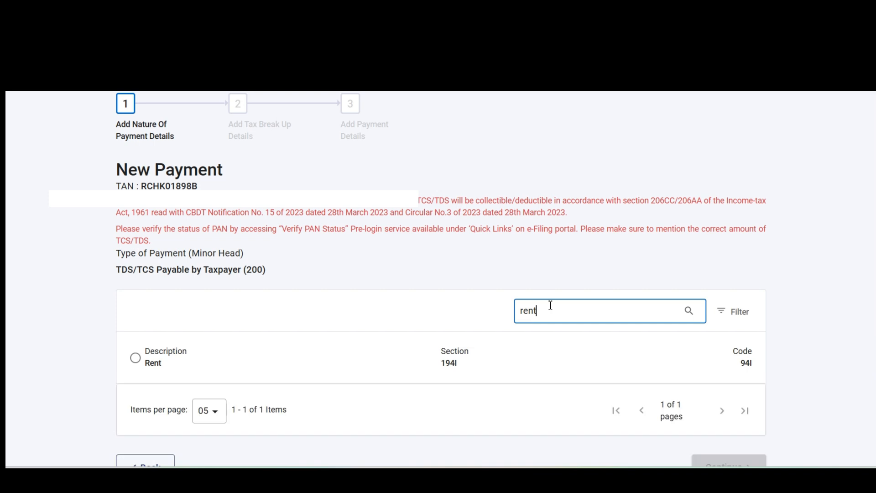
scroll(550, 304, down, 1)
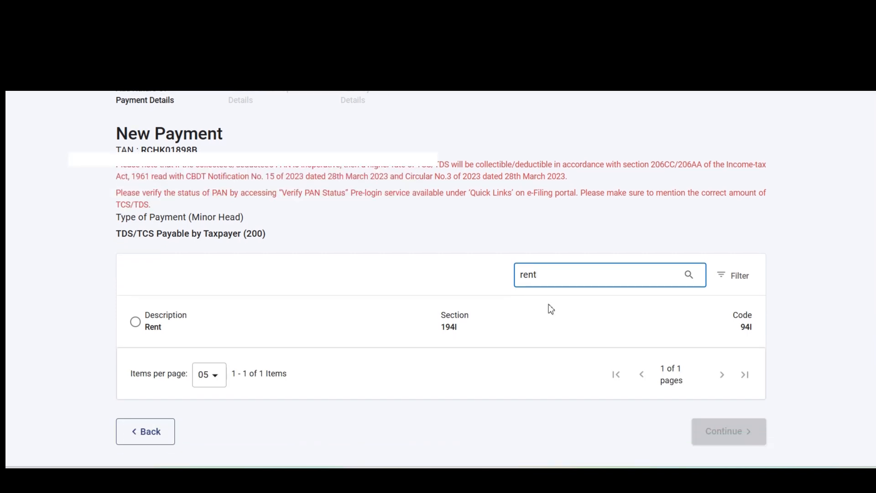
click(135, 322)
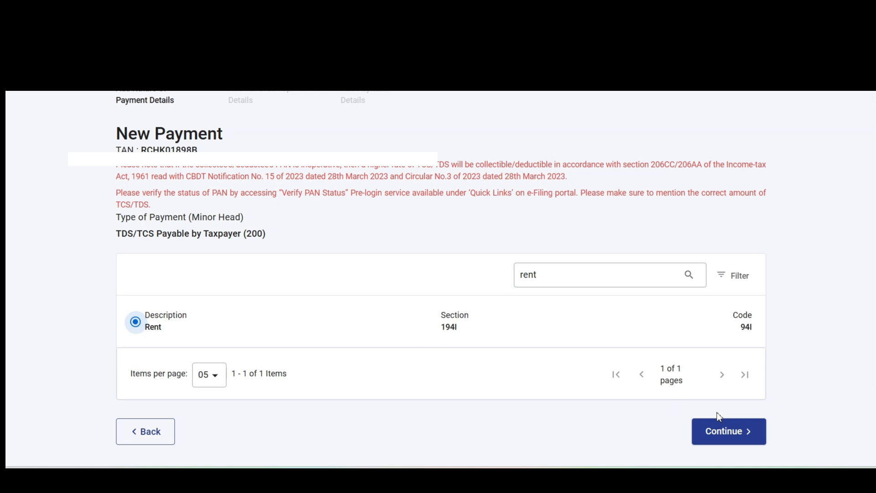
click(727, 429)
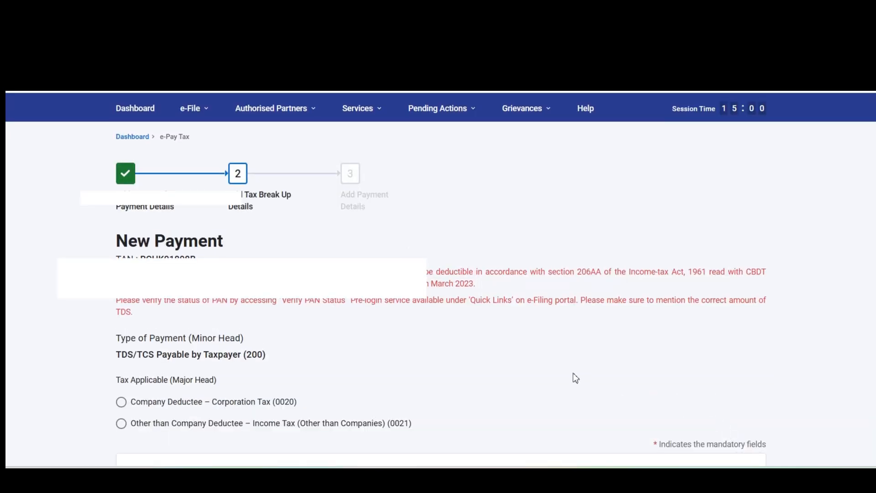
Select Income Tax (Other than Companies) 0021 and enter 5,500 as the tax
scroll(573, 376, down, 2)
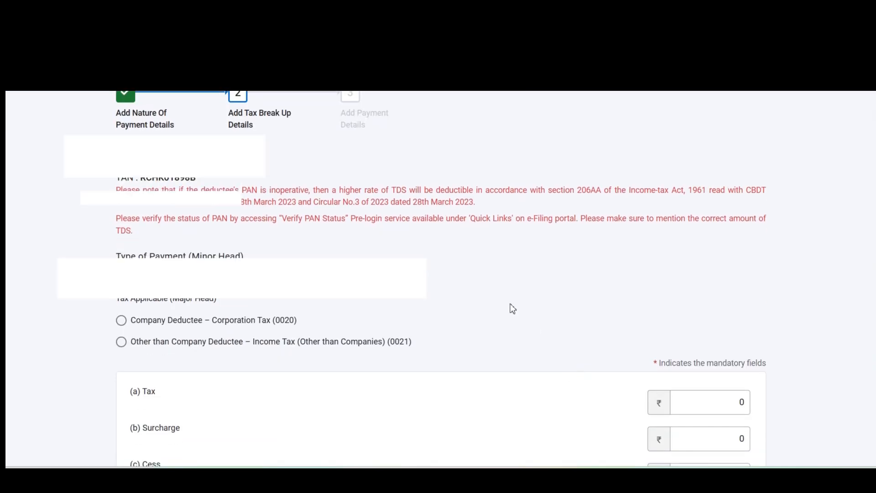
scroll(443, 288, down, 1)
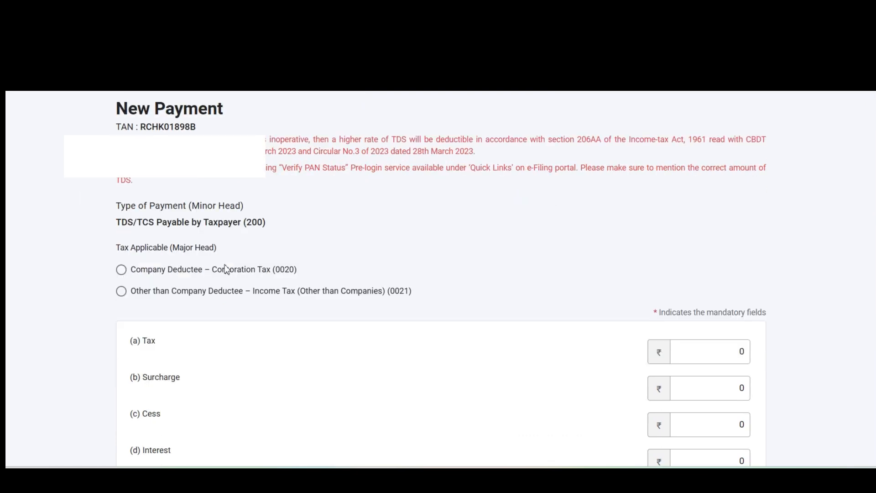
click(122, 292)
scroll(406, 283, down, 1)
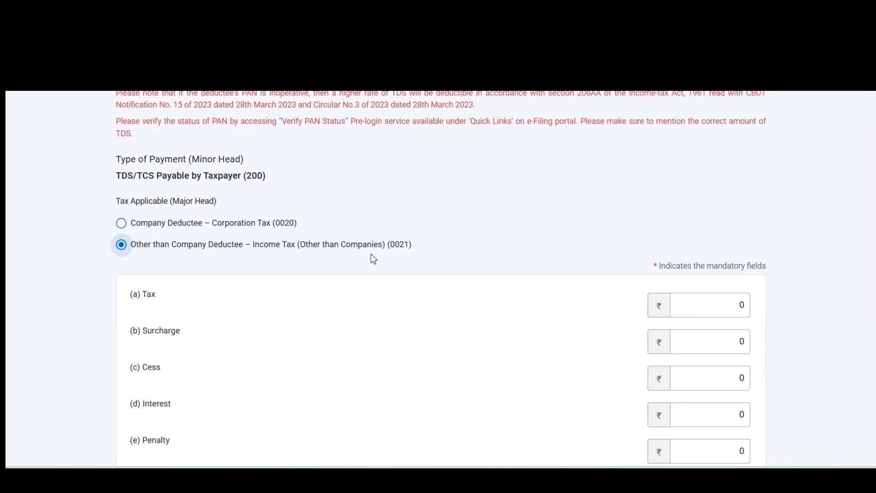
scroll(495, 246, down, 1)
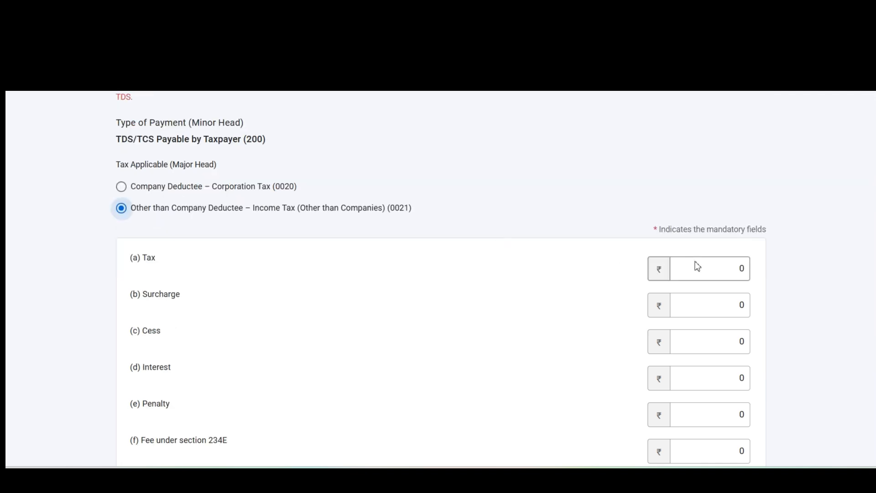
double_click(736, 268)
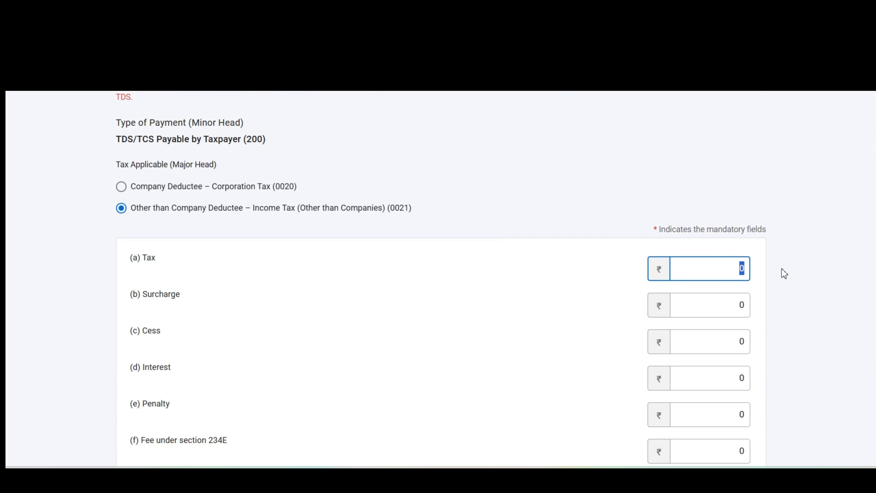
text(5,500)
click(784, 273)
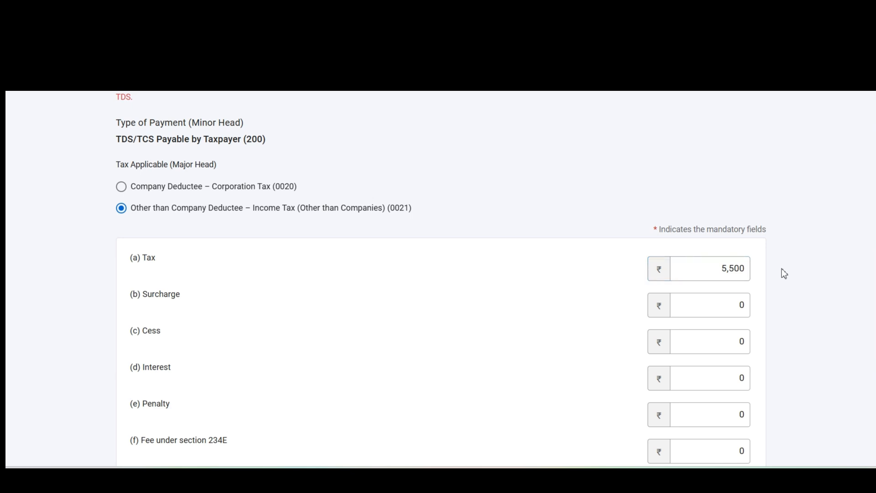
Review the tax break-up and continue to the payment details
scroll(783, 273, down, 1)
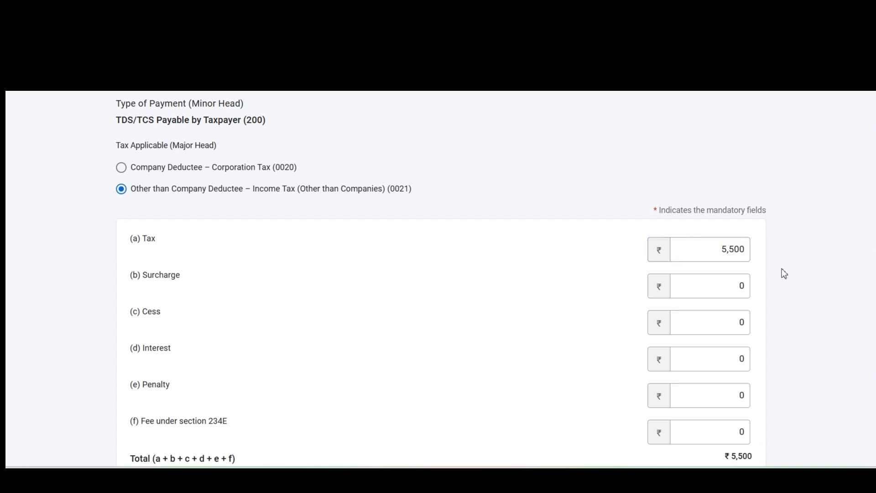
scroll(784, 273, down, 1)
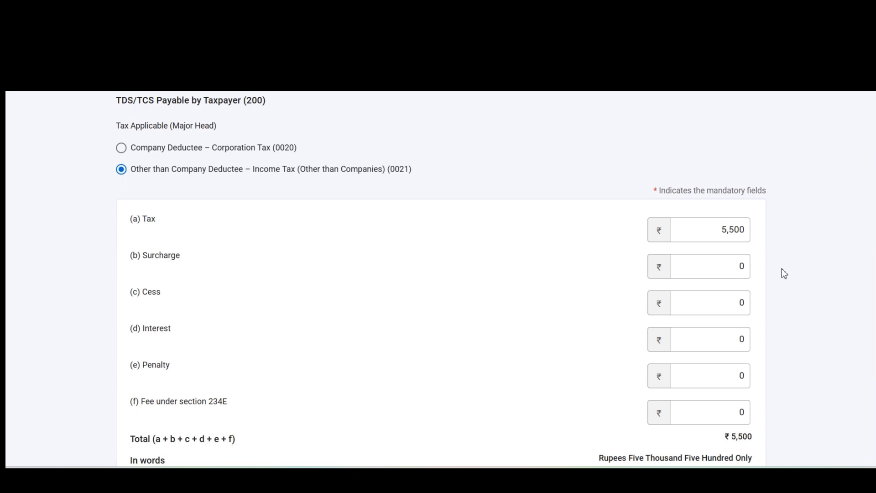
scroll(784, 273, down, 2)
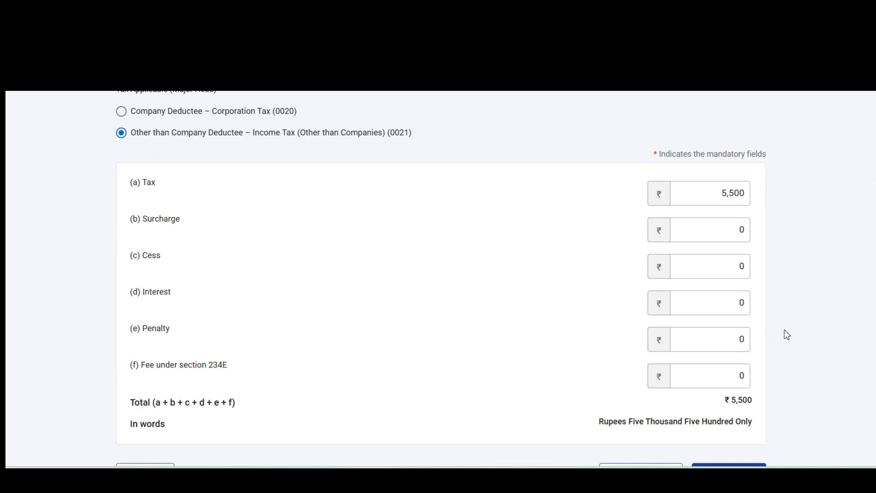
scroll(786, 334, down, 1)
scroll(786, 334, up, 1)
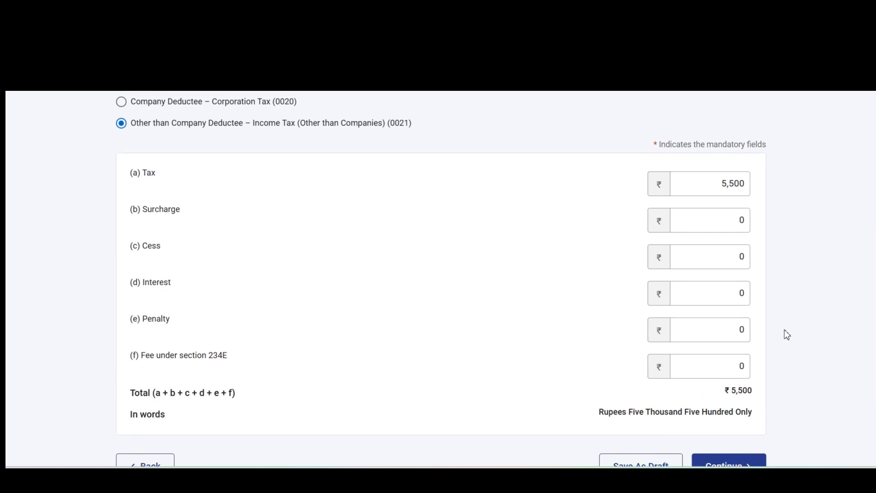
scroll(787, 334, up, 1)
scroll(786, 334, down, 1)
scroll(786, 334, up, 1)
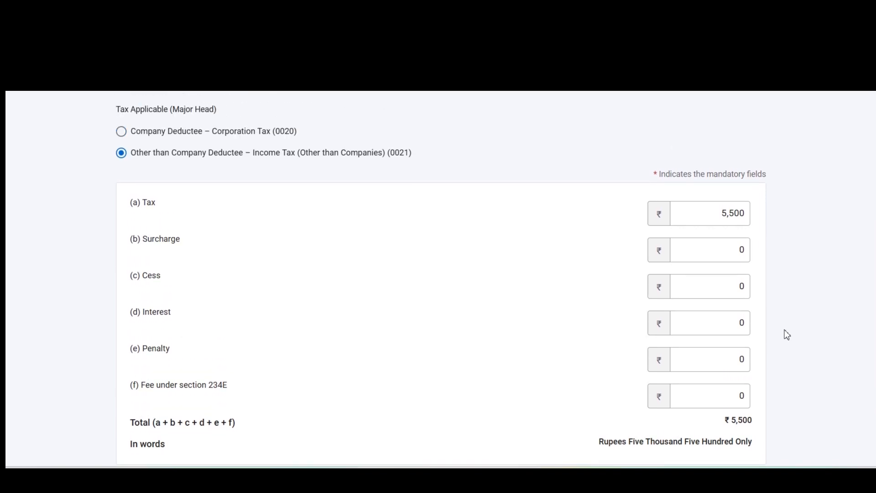
scroll(786, 335, down, 1)
scroll(786, 335, down, 1)
scroll(786, 335, up, 2)
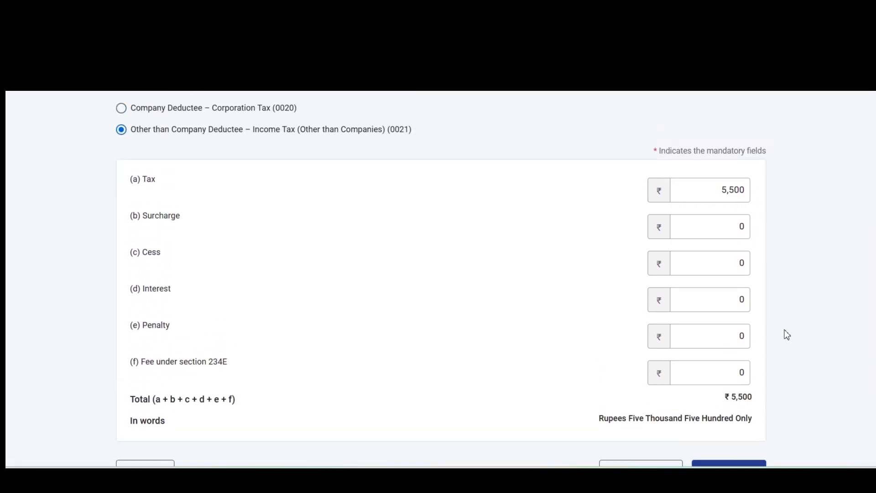
scroll(786, 335, up, 1)
scroll(786, 334, down, 3)
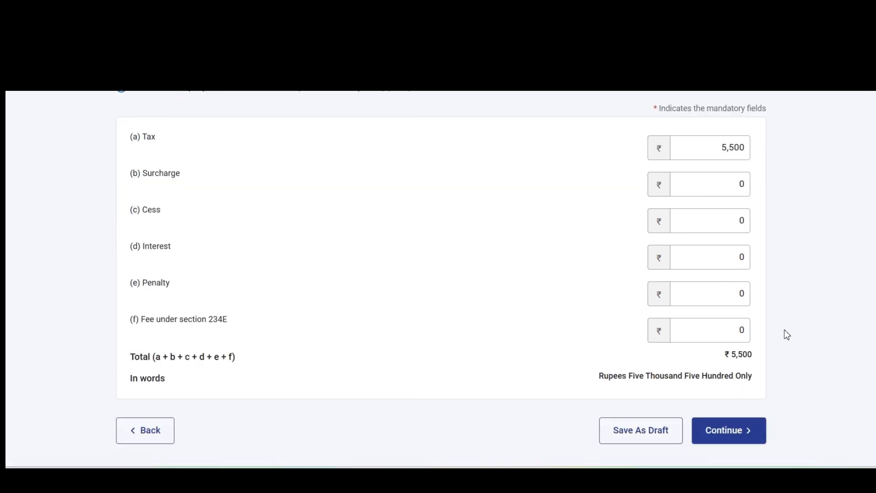
click(738, 386)
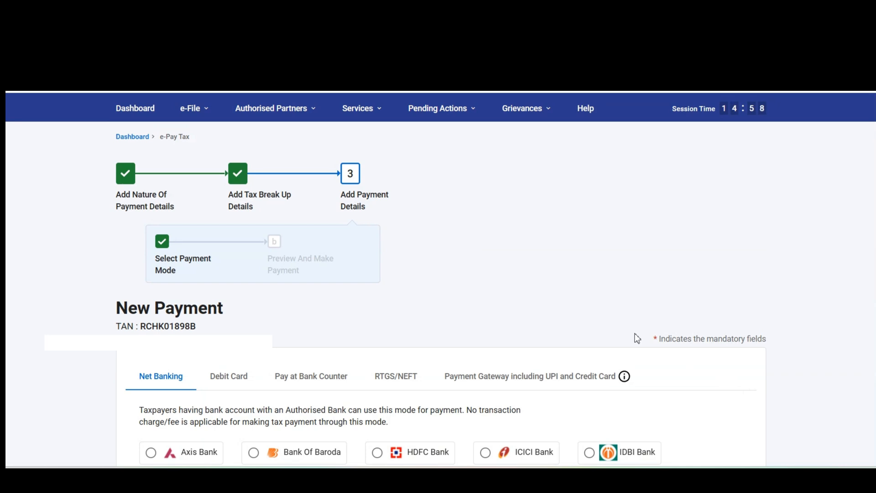
Select HDFC Bank under Net Banking and continue to the payment preview
scroll(636, 337, down, 3)
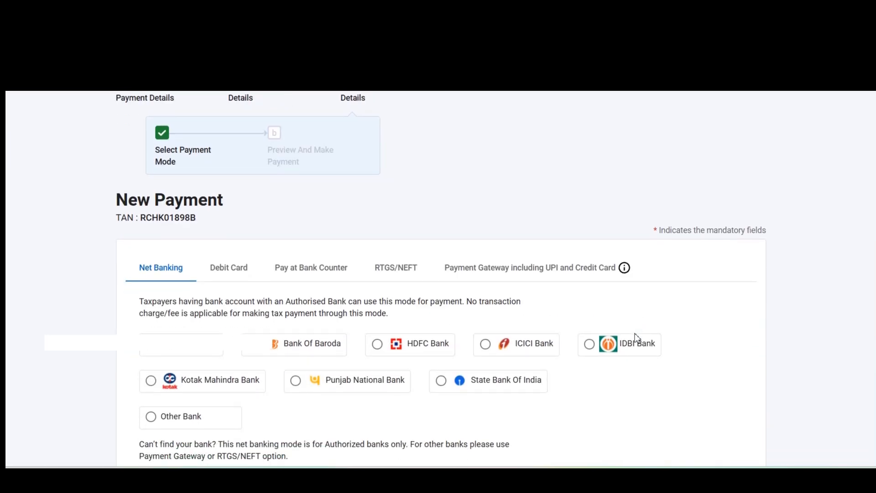
scroll(637, 337, down, 1)
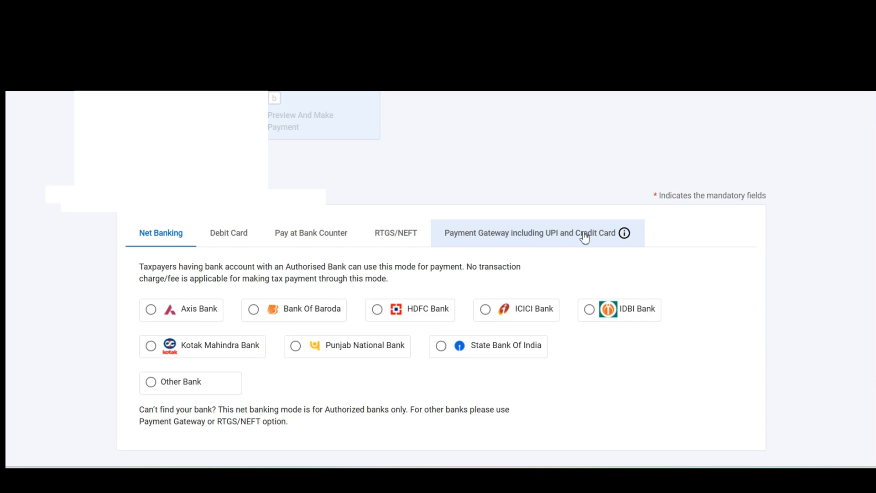
mouse_move(624, 234)
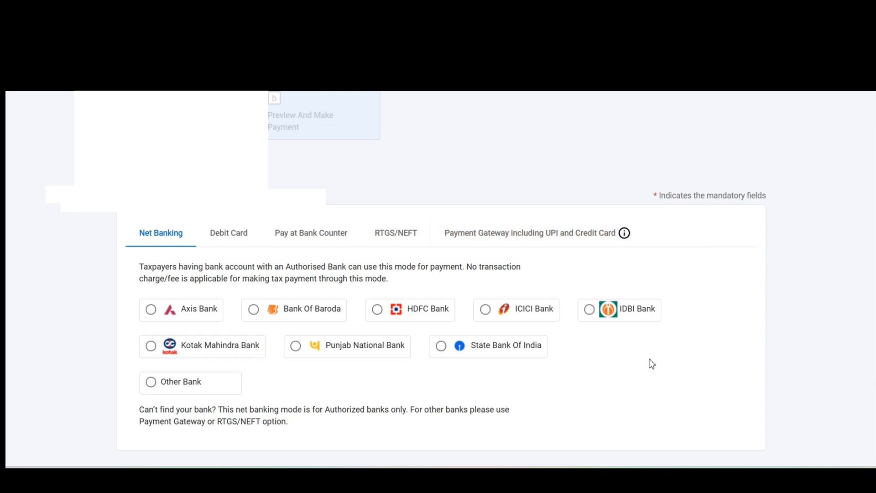
scroll(628, 359, down, 1)
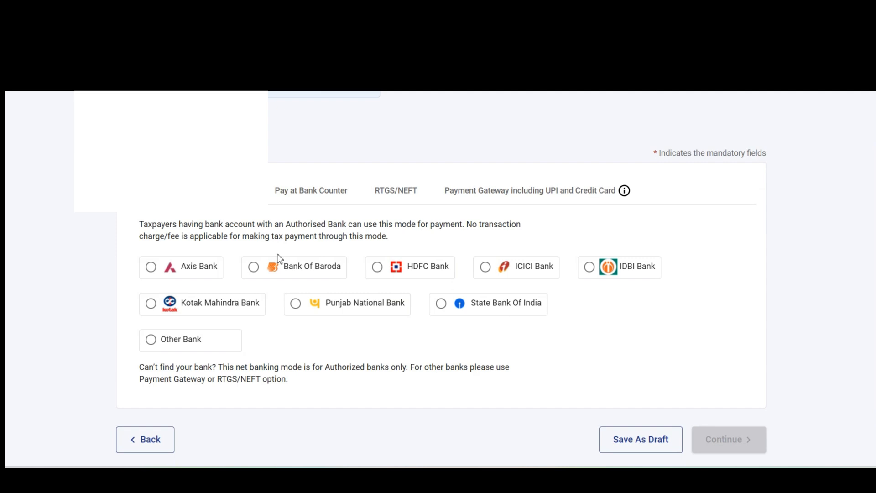
click(378, 270)
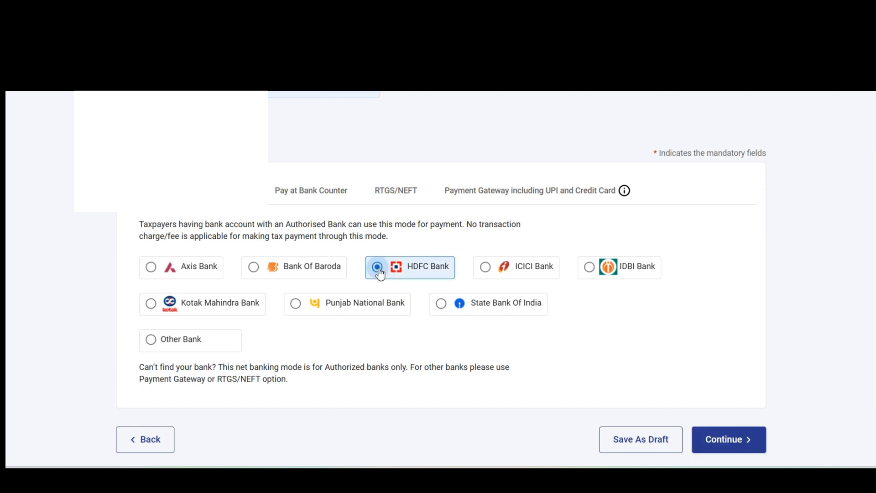
scroll(380, 274, down, 1)
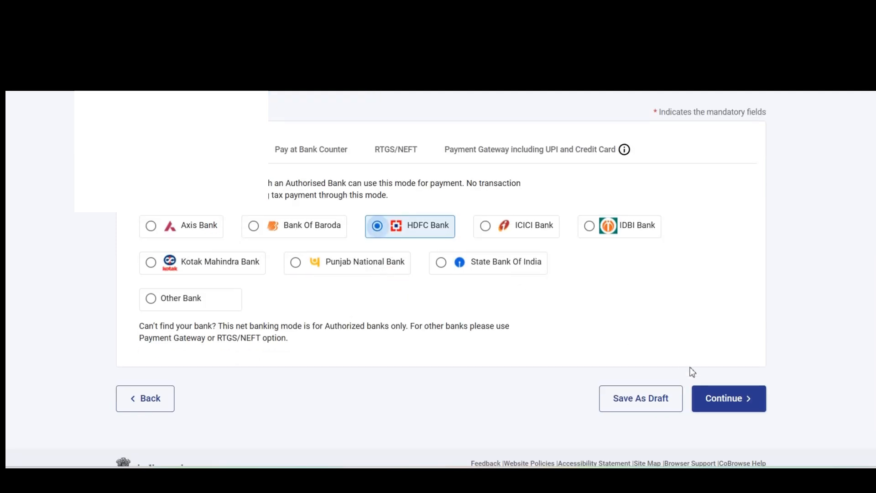
click(730, 400)
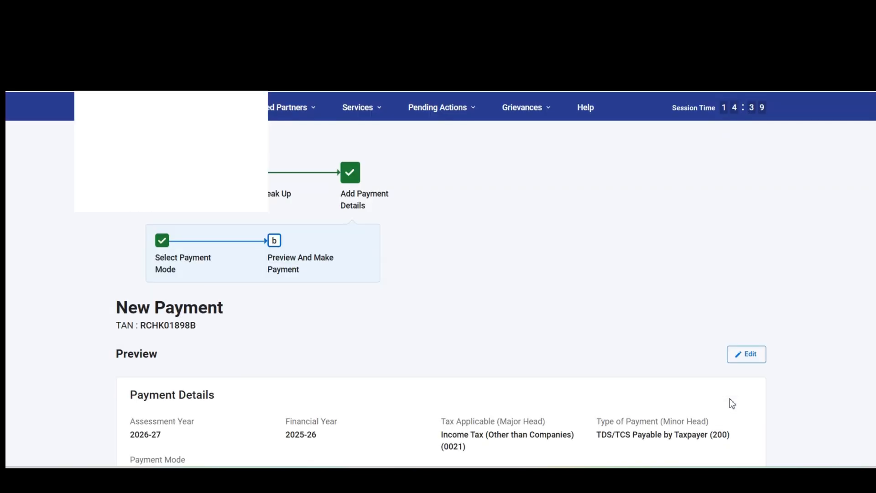
Check the ₹5,500 tax and ₹5,500 total for the 94I challan, then choose Pay Now
scroll(584, 376, down, 1)
scroll(585, 376, up, 1)
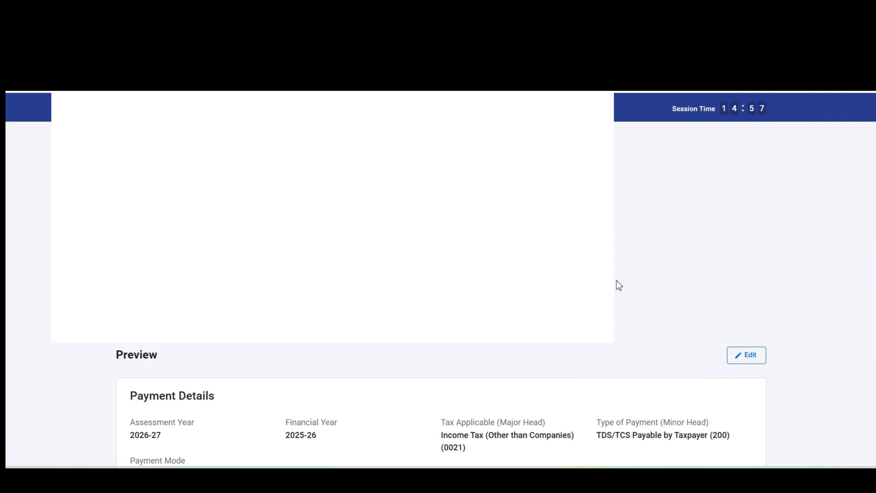
scroll(619, 285, down, 3)
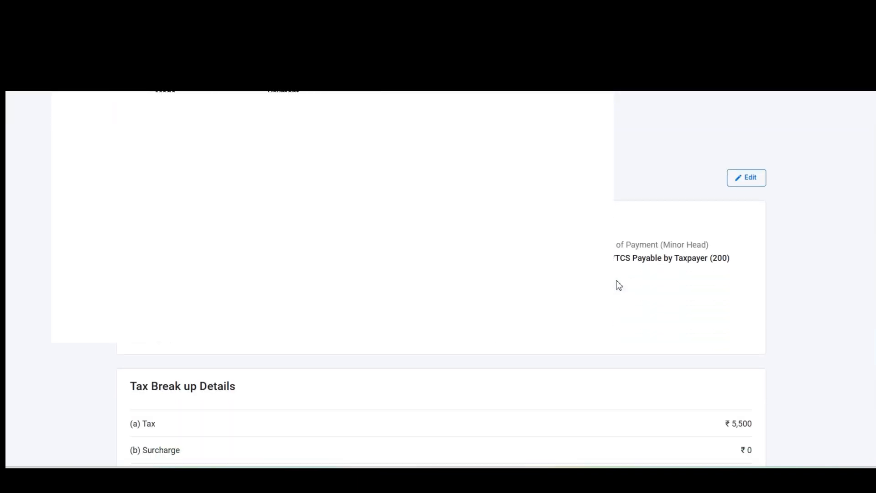
scroll(618, 285, down, 1)
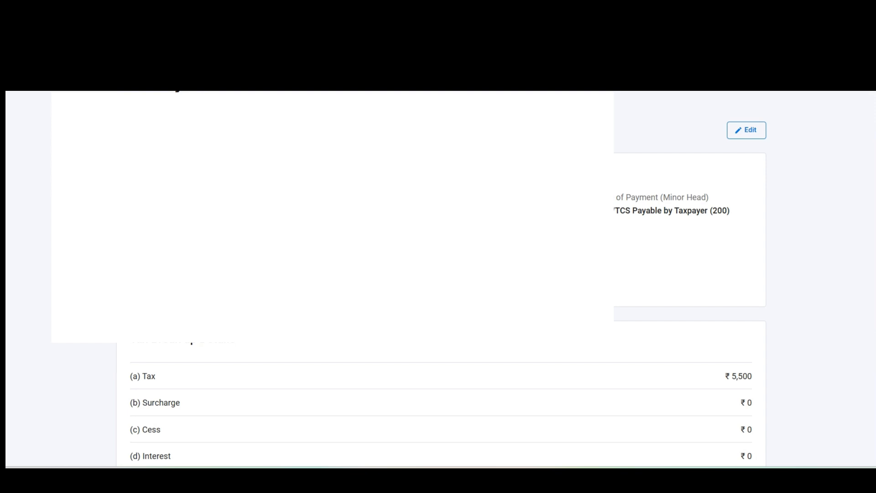
scroll(438, 278, down, 1)
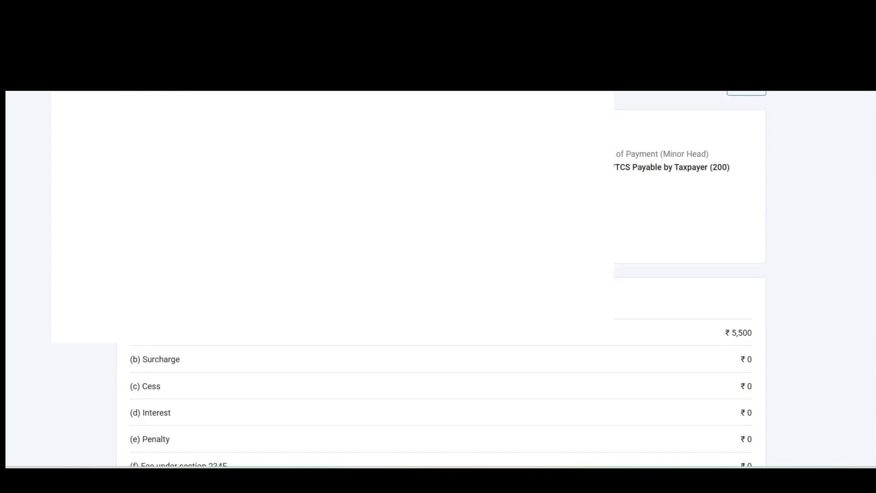
scroll(635, 250, down, 2)
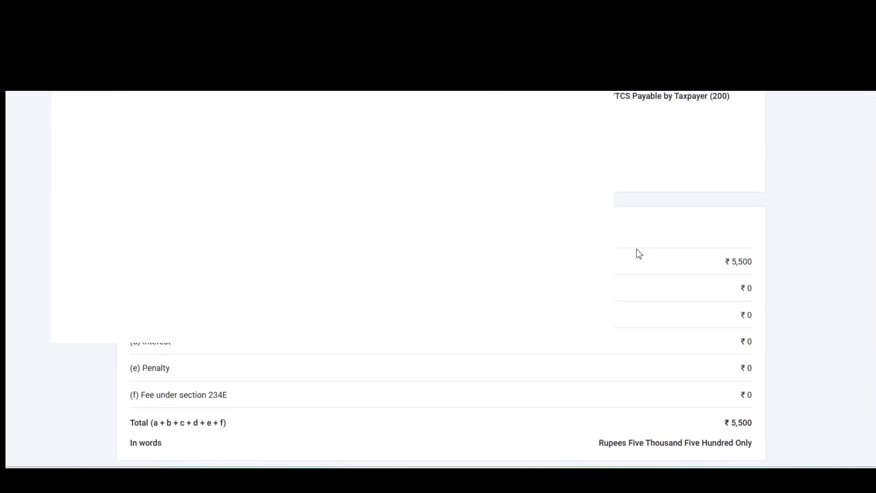
double_click(739, 261)
scroll(741, 265, down, 3)
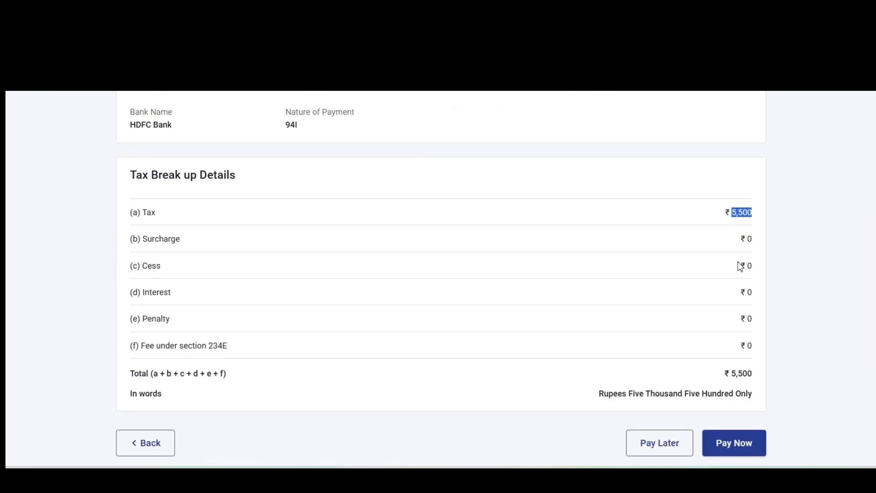
click(738, 385)
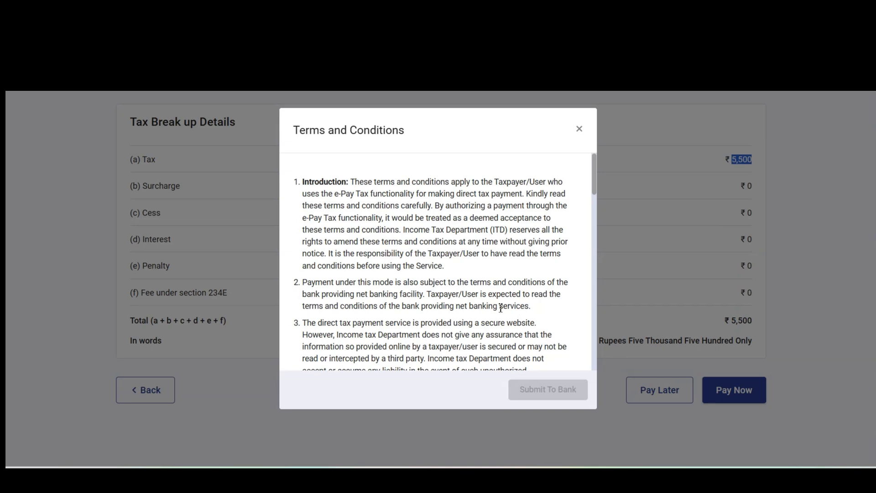
Agree to the terms and conditions and submit the ₹5,500 payment to HDFC Bank
scroll(502, 306, down, 8)
scroll(500, 306, down, 10)
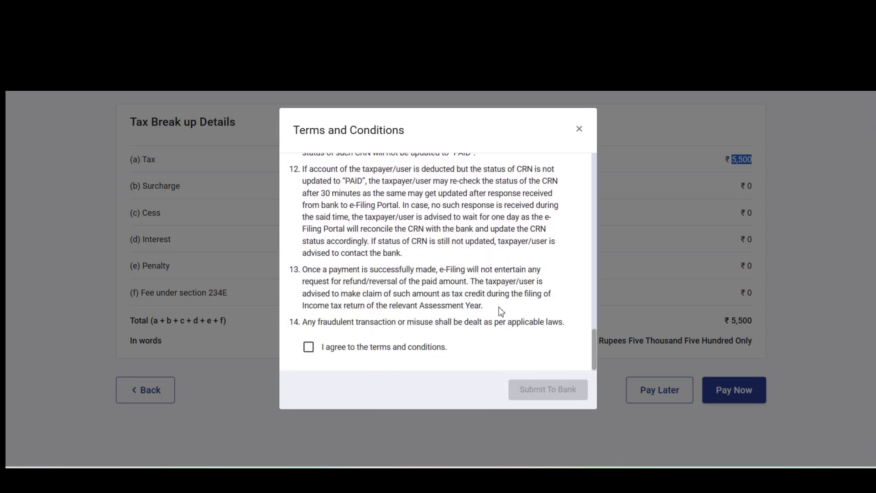
click(308, 348)
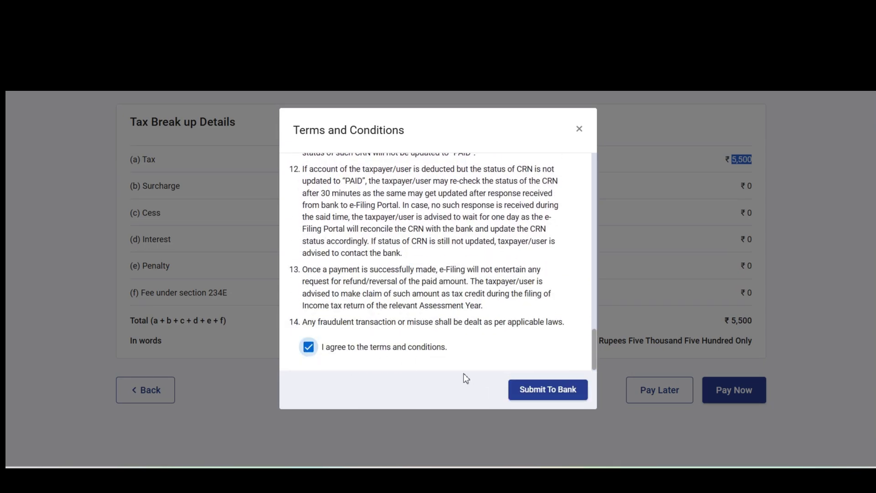
click(543, 393)
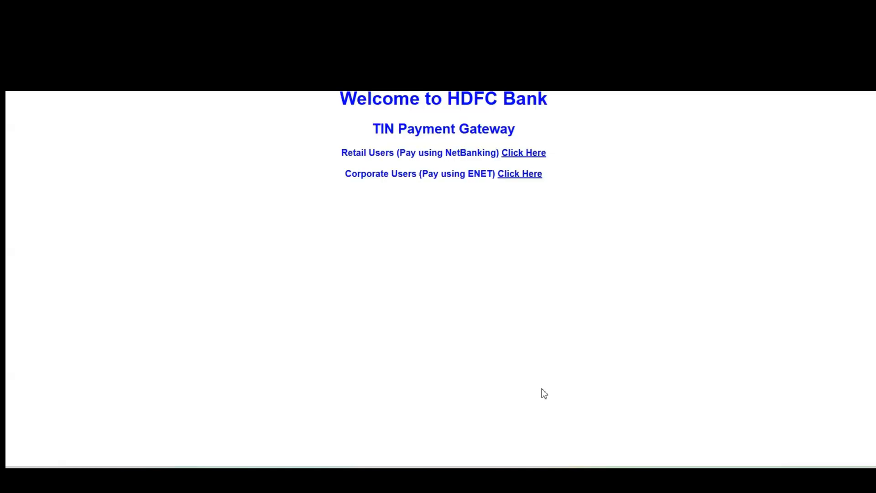
Log in to HDFC NetBanking as a retail user with the customer ID and IPIN
click(529, 155)
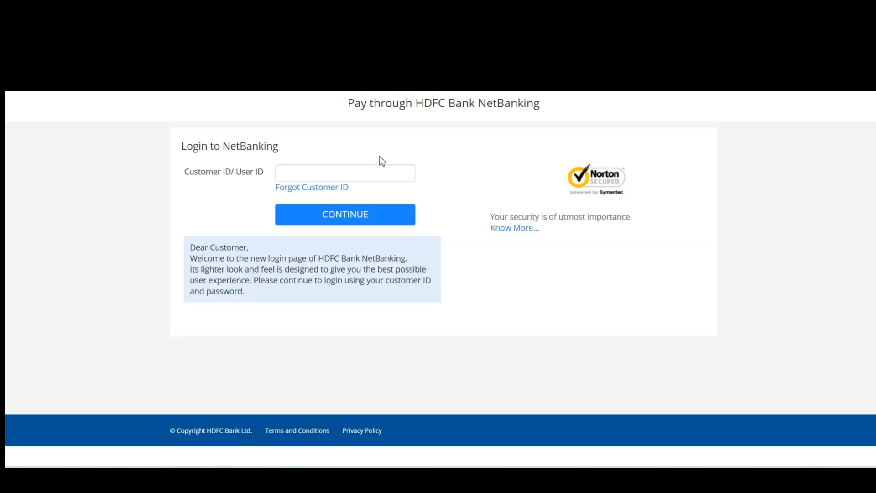
click(364, 172)
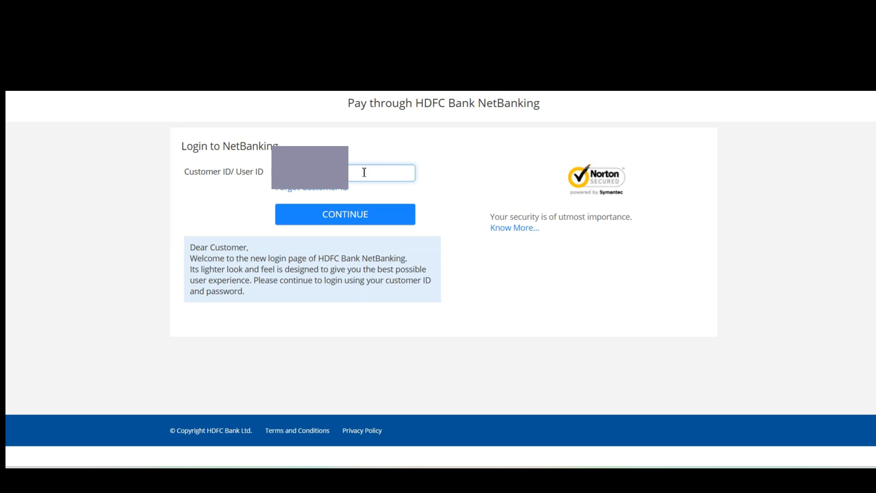
click(330, 215)
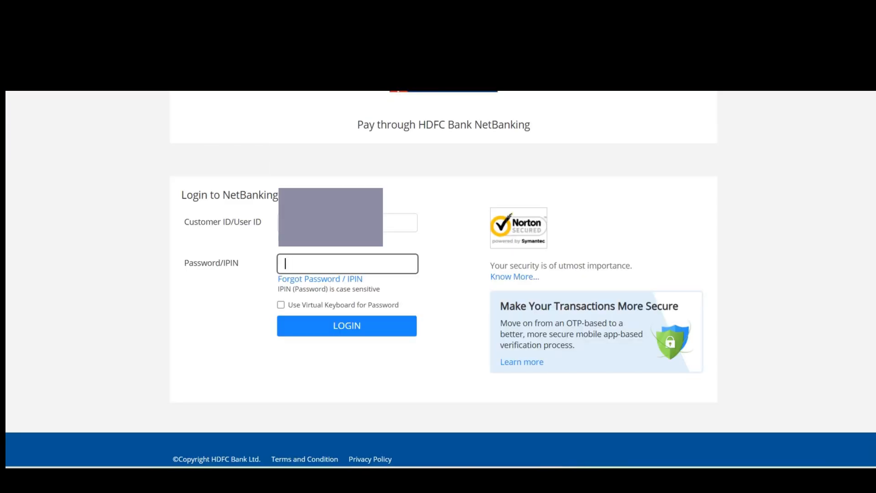
text(•••••••••)
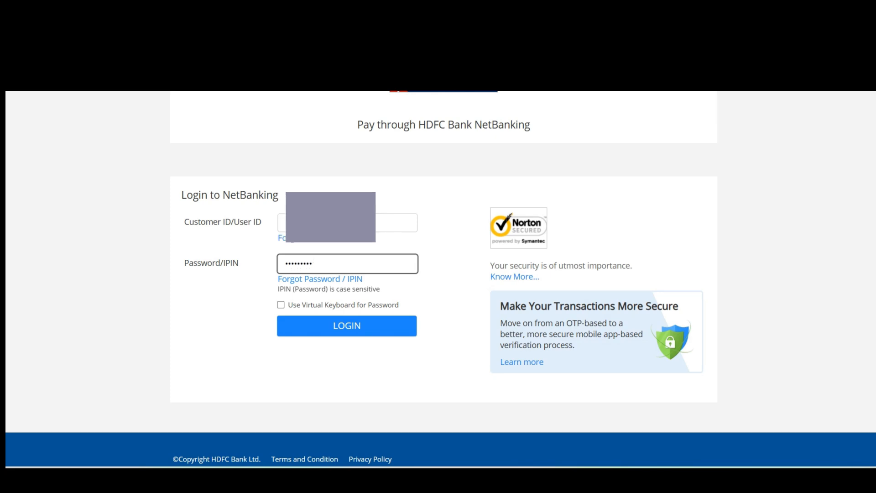
click(358, 335)
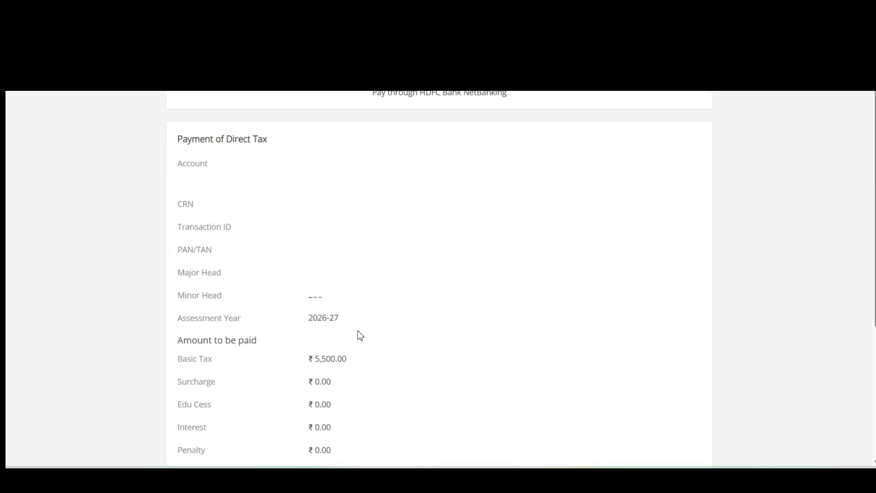
Scroll down the HDFC payment summary and verify the ₹5,500 total amount
scroll(360, 335, down, 2)
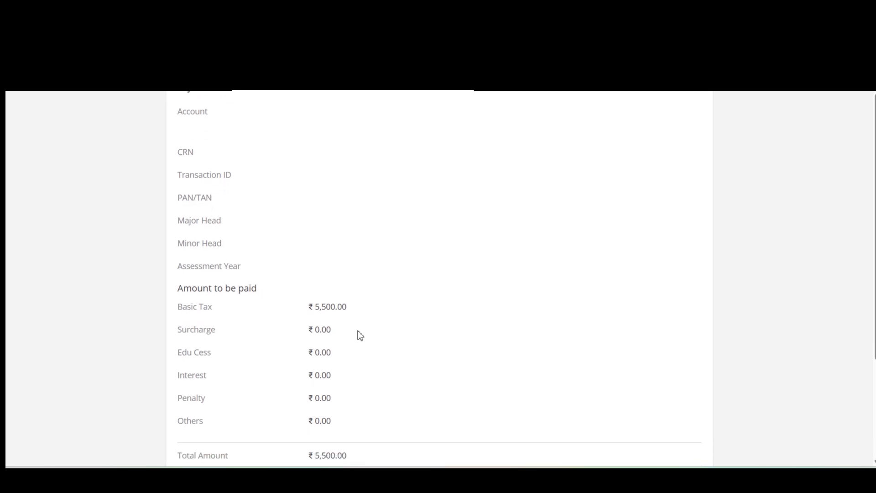
scroll(360, 335, down, 1)
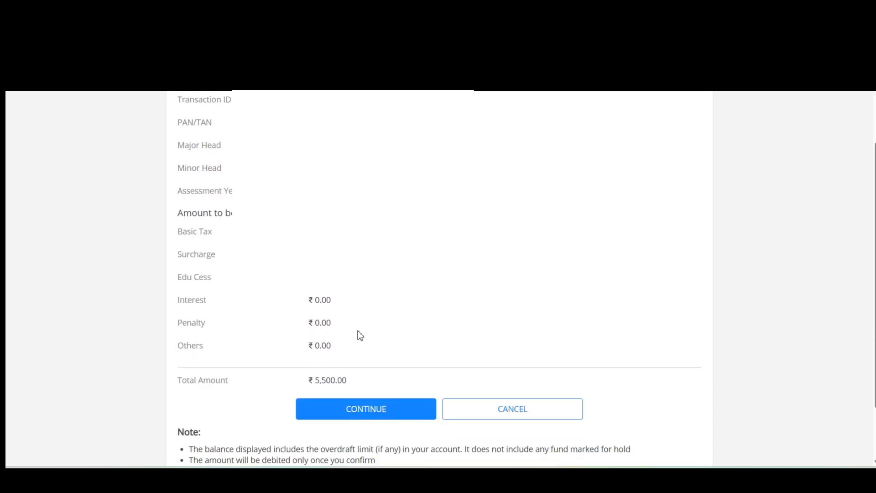
scroll(391, 318, down, 1)
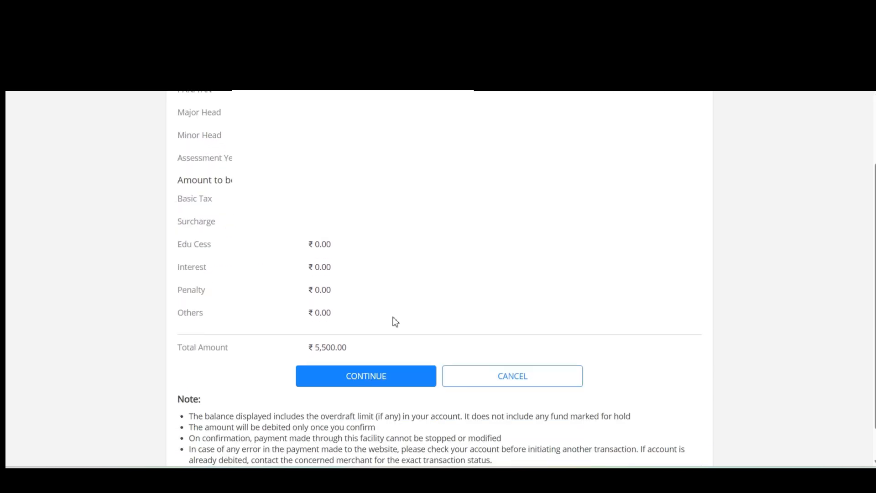
double_click(332, 346)
click(426, 276)
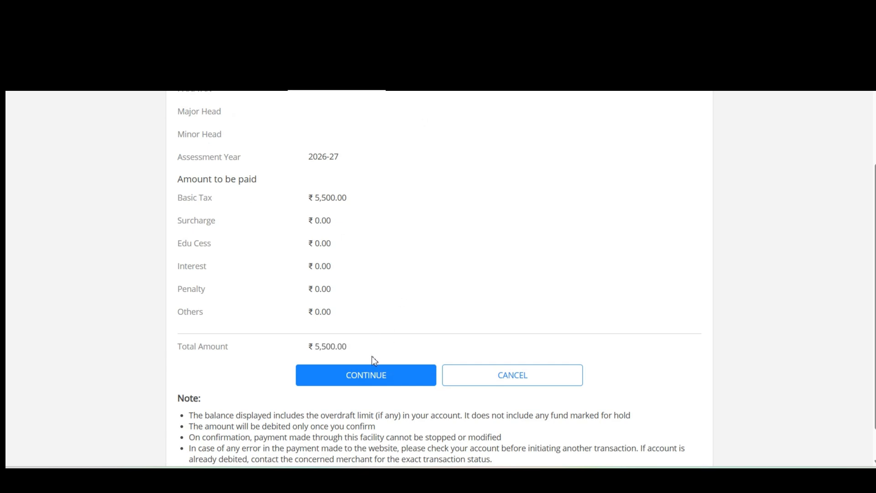
Confirm the ₹5,500 direct tax payment and authorise it with the one-time verification code
click(364, 379)
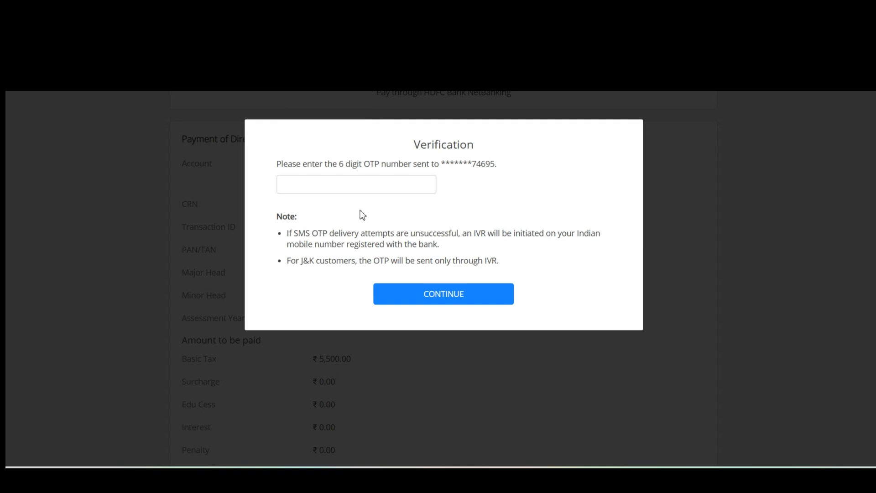
click(359, 183)
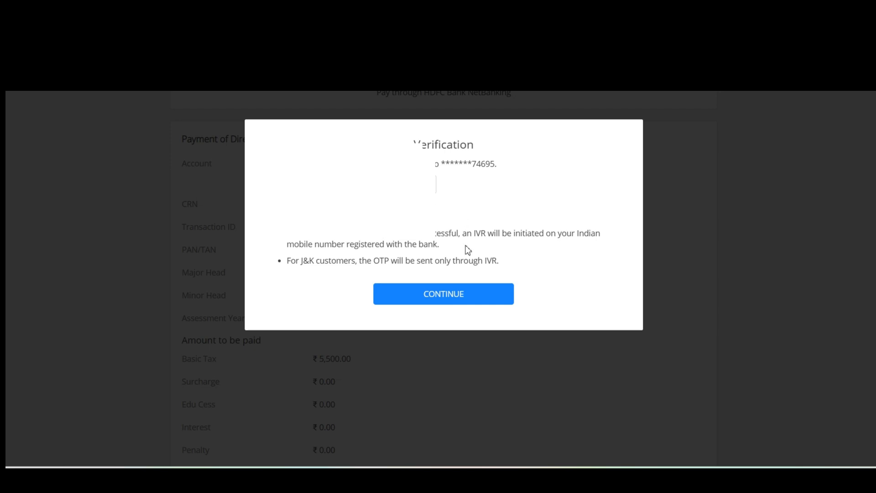
click(448, 290)
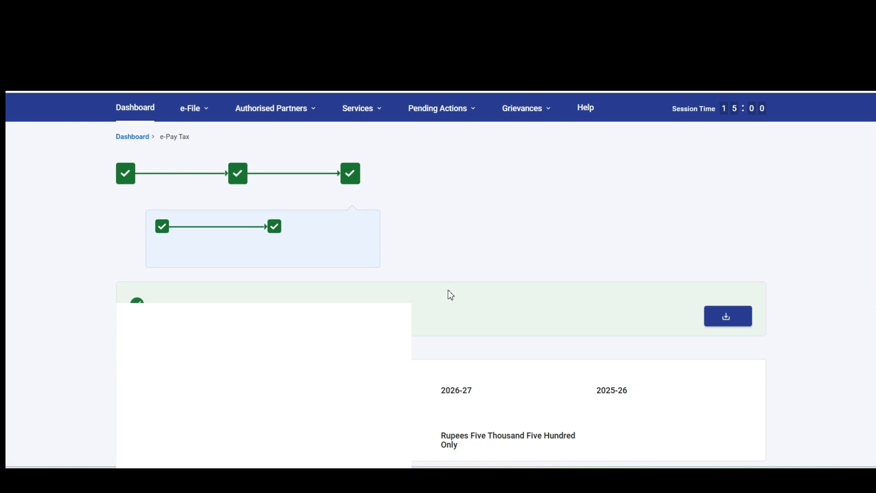
Download the ₹5,500 challan receipt, then open the ChallanReceipt PDF from File Explorer
scroll(451, 294, down, 2)
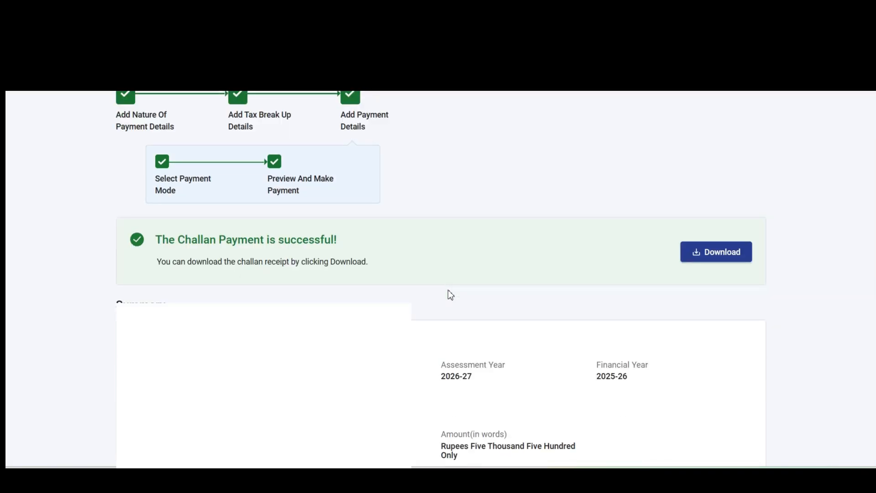
click(714, 262)
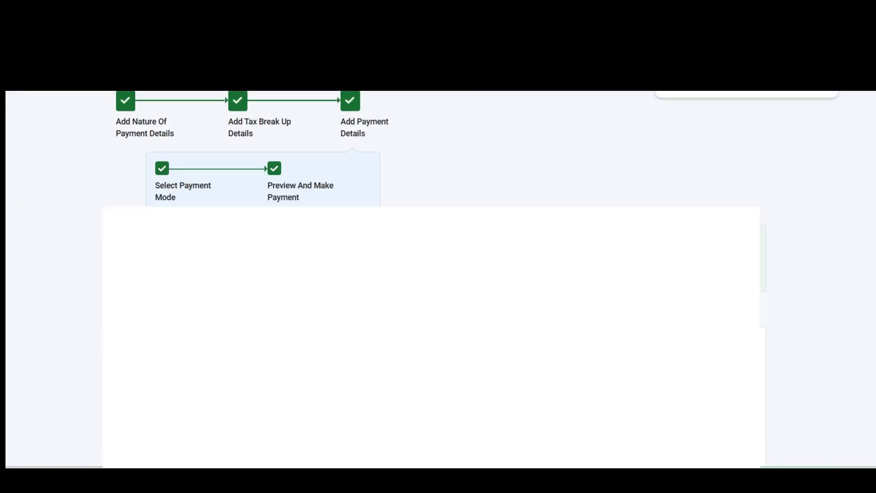
scroll(437, 279, down, 2)
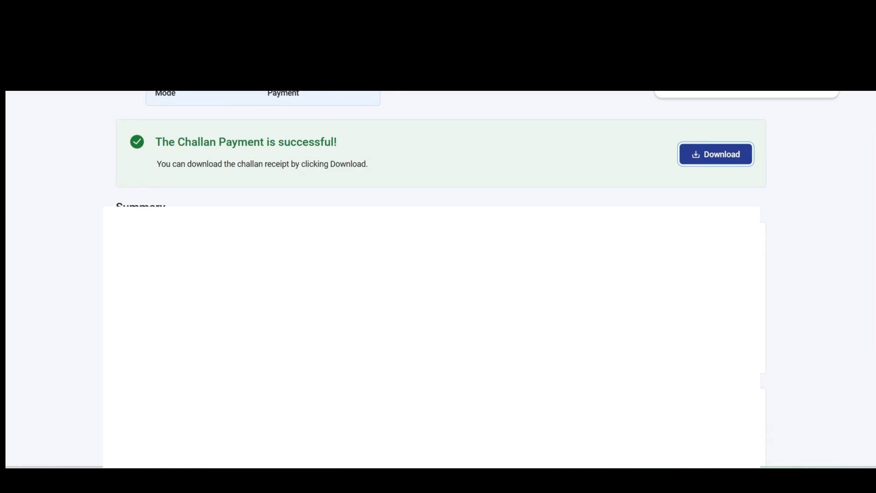
scroll(438, 279, down, 1)
scroll(717, 261, down, 1)
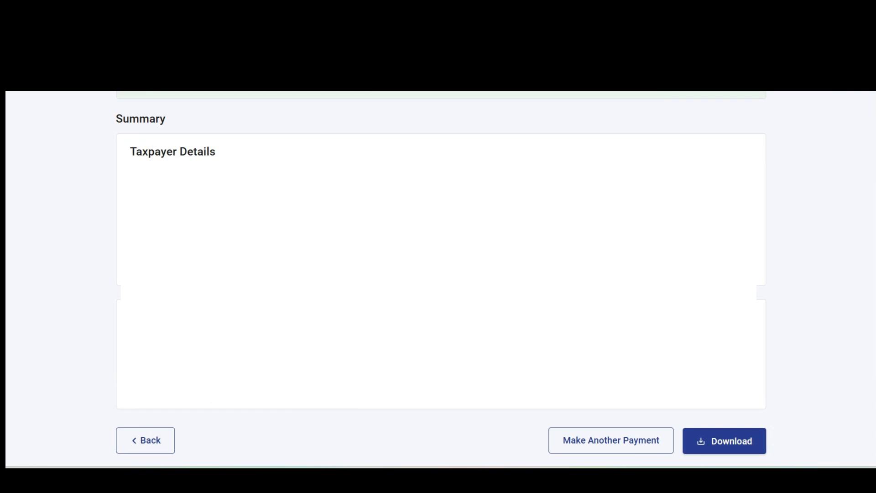
scroll(752, 133, up, 6)
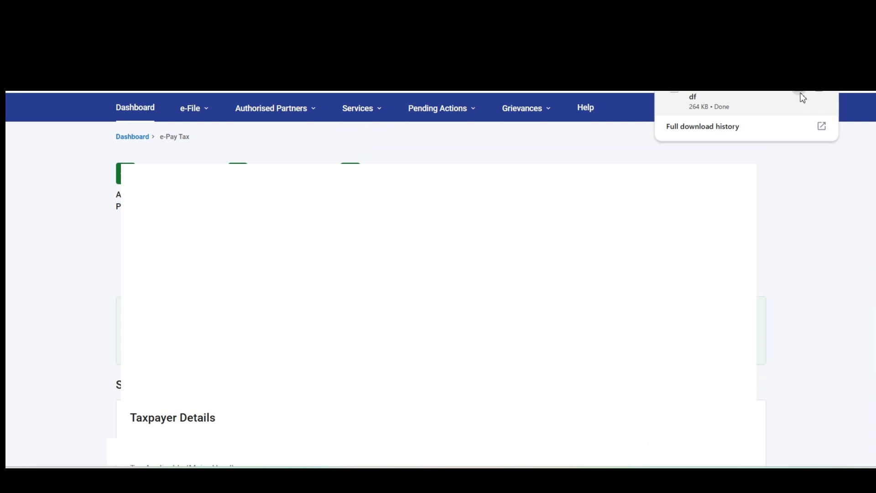
click(801, 96)
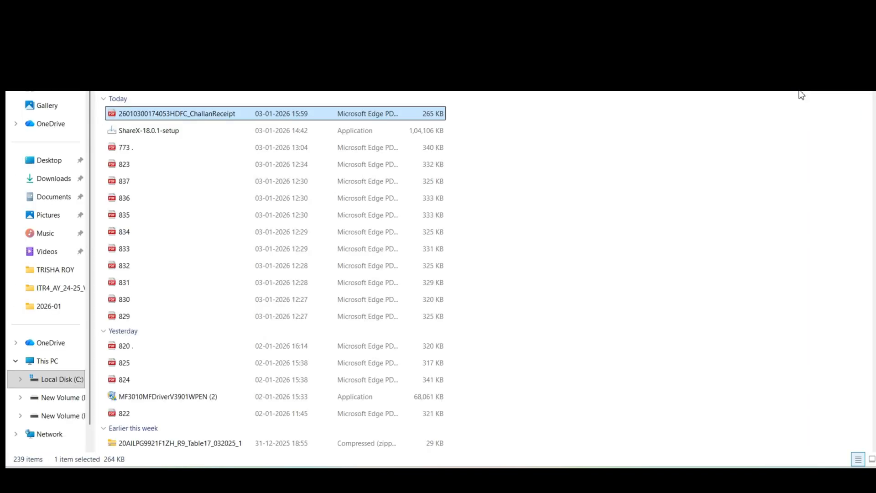
key(Return)
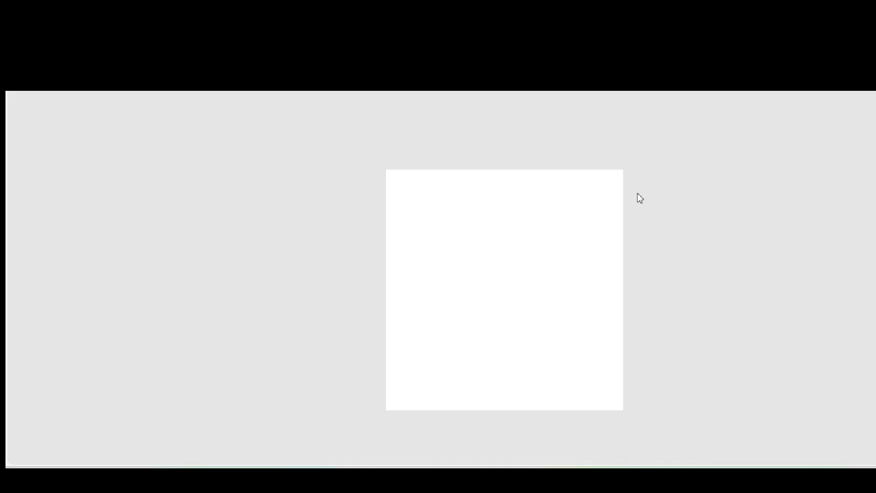
Scroll through the 94I challan receipt (AY 2026-27) to the Tax Breakup Details table
scroll(637, 198, down, 3)
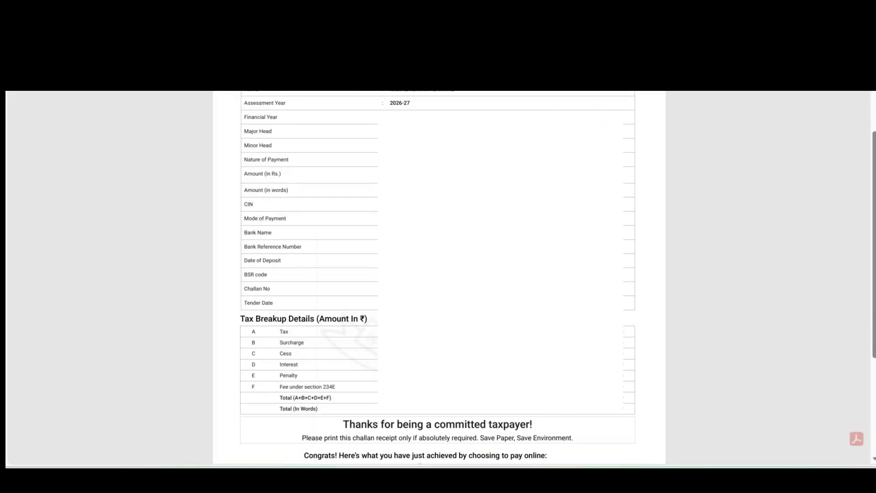
scroll(438, 274, down, 1)
scroll(438, 274, down, 1)
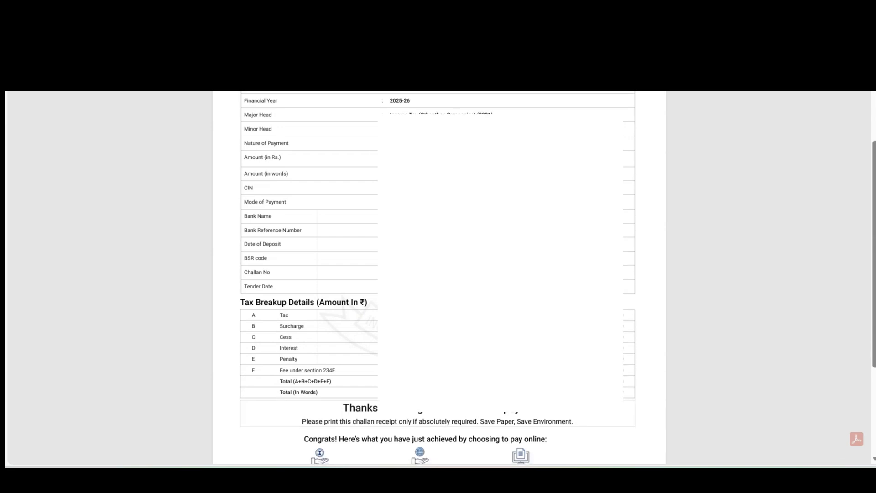
scroll(438, 274, down, 2)
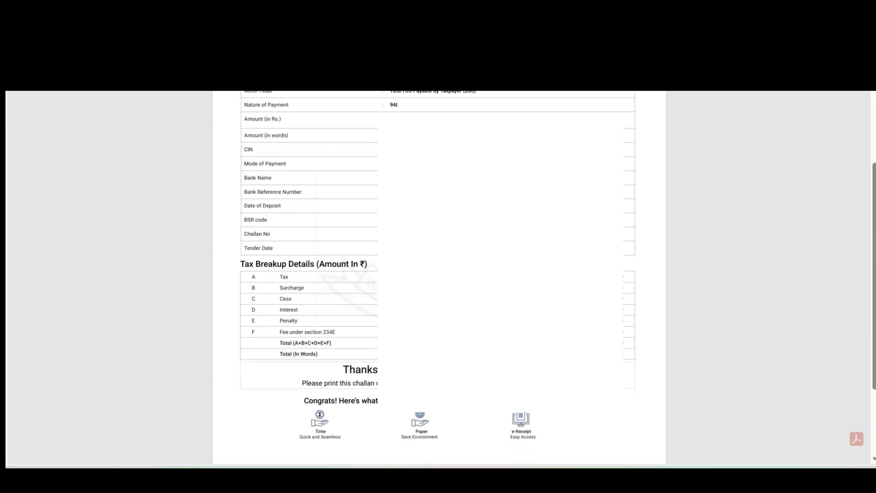